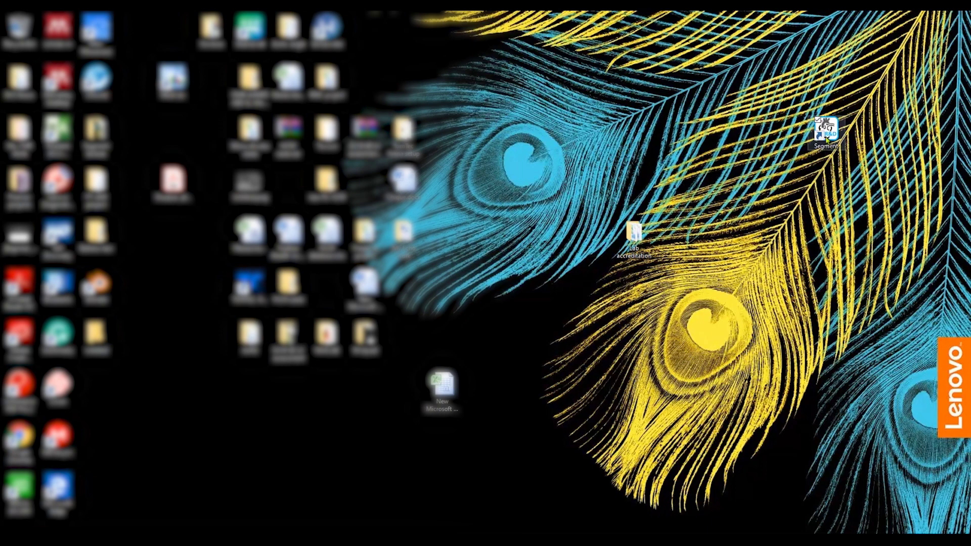
- Launch Segment, dismiss its welcome window and maximize the main window
double_click(825, 130)
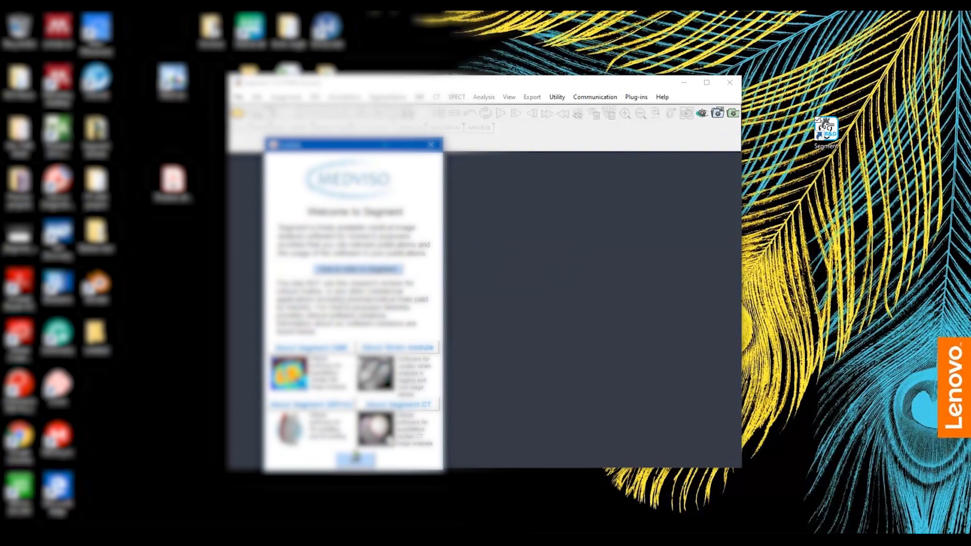
click(355, 458)
click(706, 83)
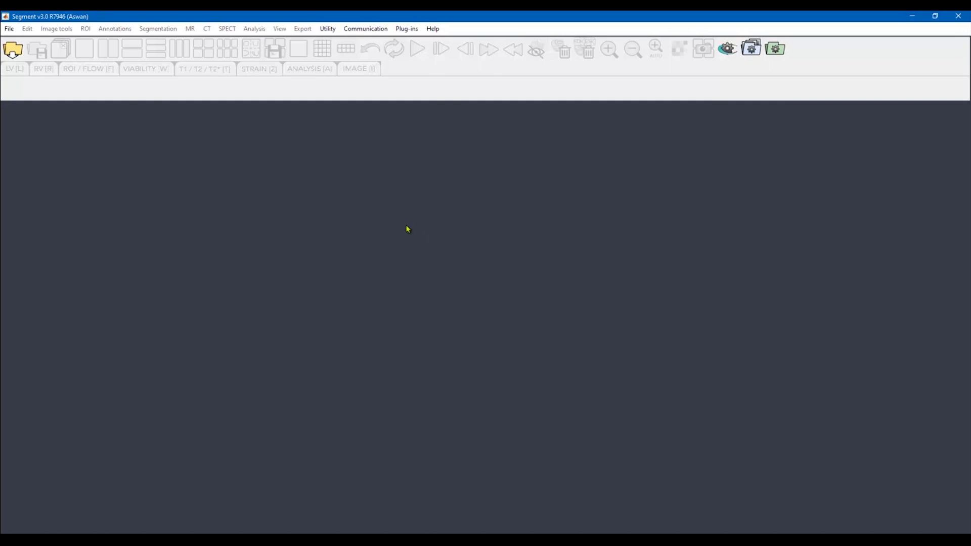
- Browse in the file loader to the patient's Baseline folder inside the FT-AMI project folder
click(13, 50)
click(139, 168)
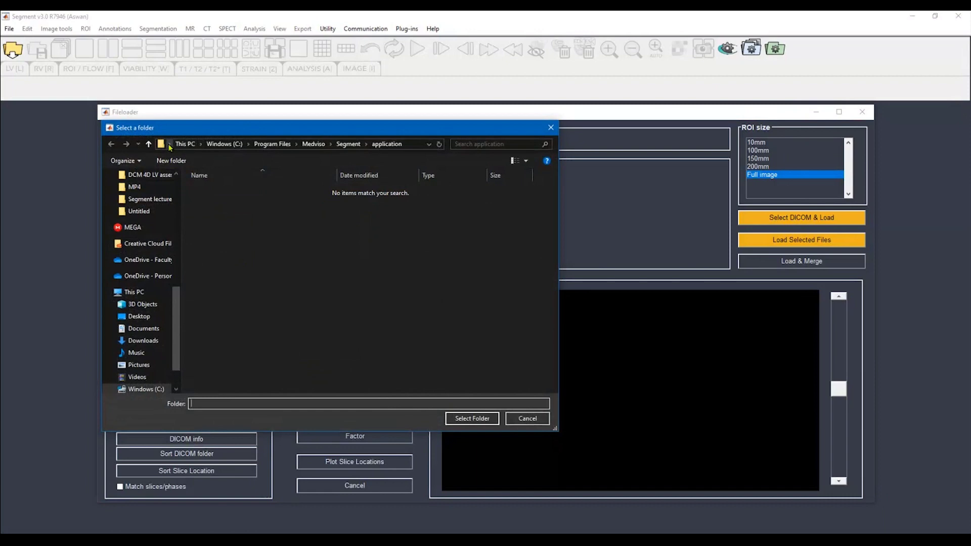
click(169, 144)
click(213, 341)
scroll(262, 309, down, 8)
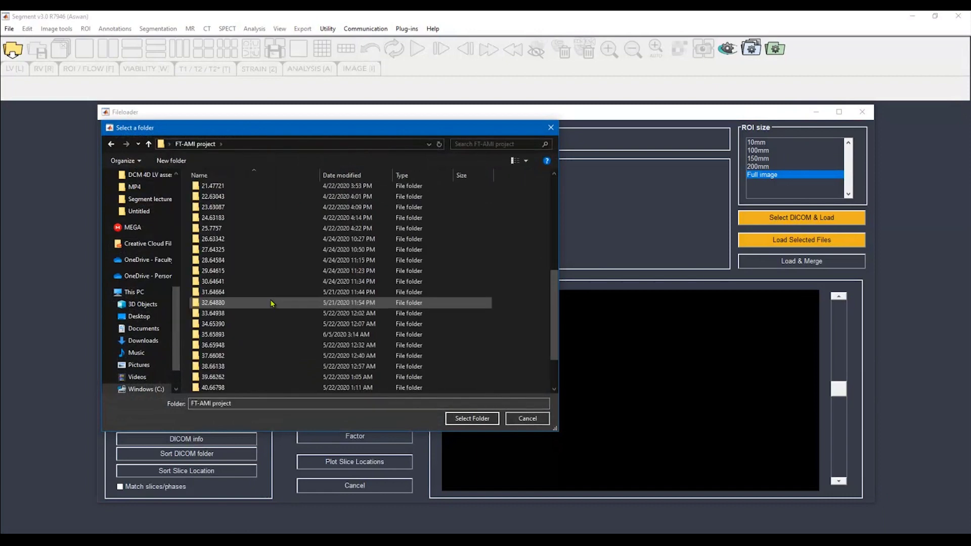
click(219, 357)
double_click(219, 357)
click(212, 191)
click(471, 418)
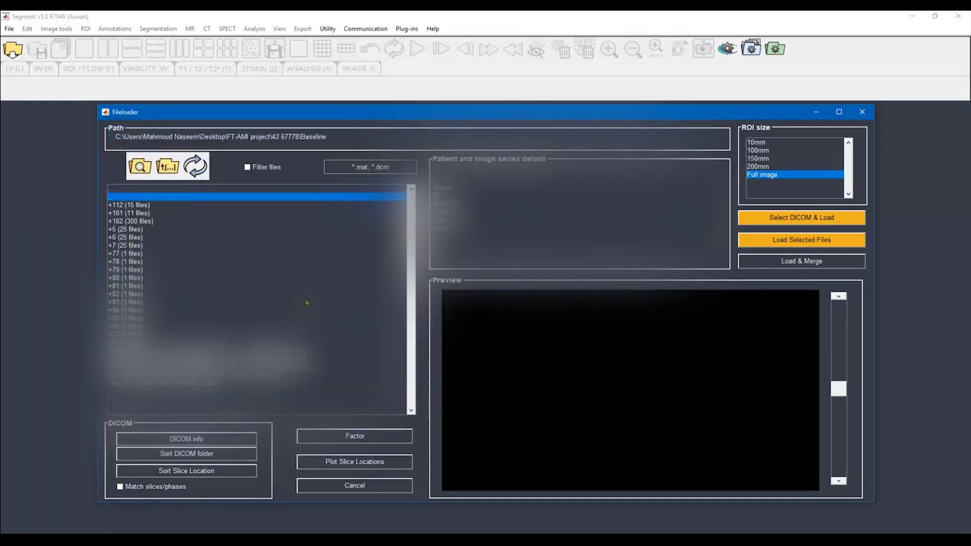
- Preview series 162, 5, 6 and 7, select all four together and load them as full images
click(134, 222)
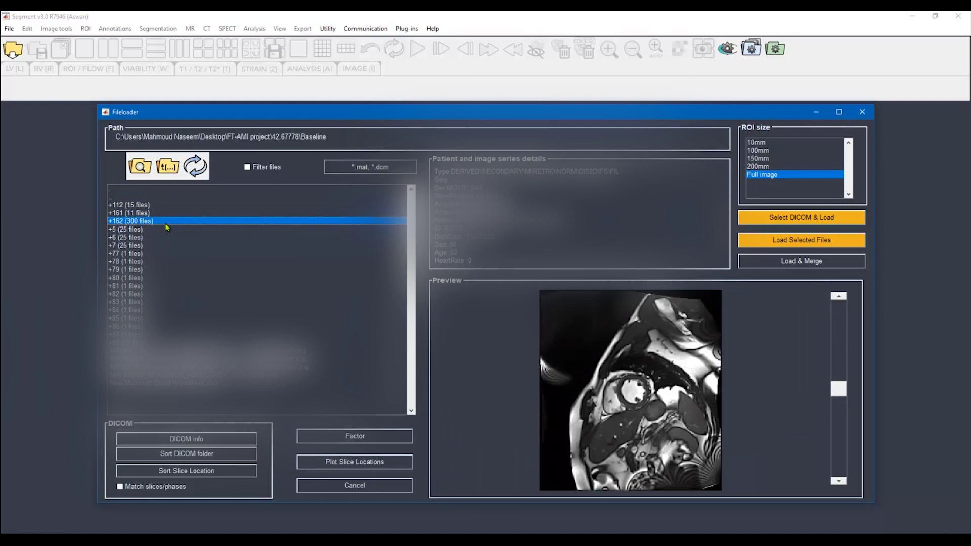
click(132, 230)
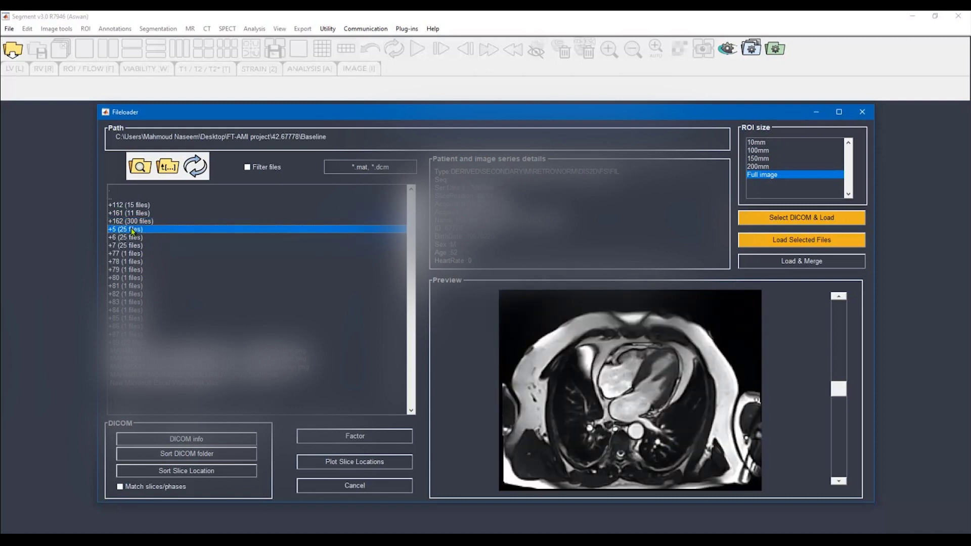
key(Down)
key(Down)
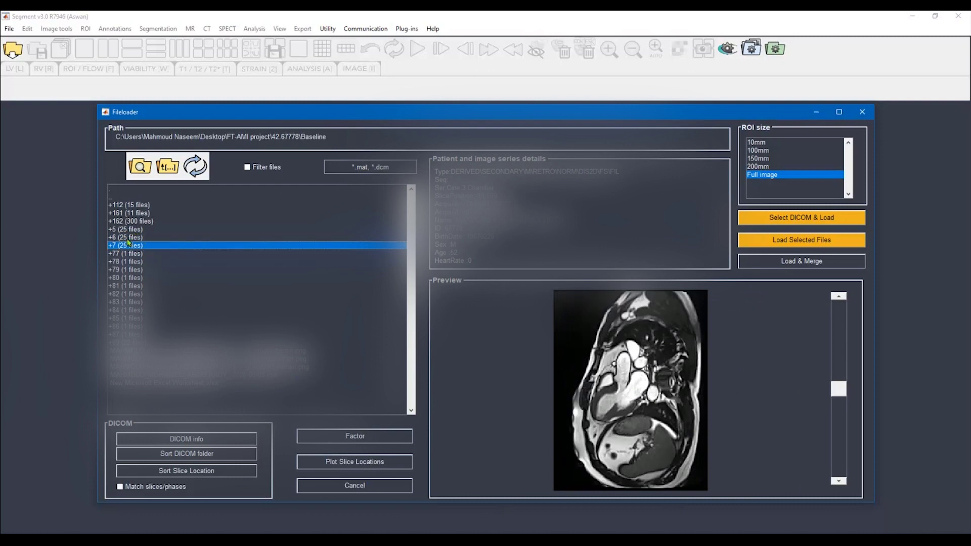
shift+click(138, 221)
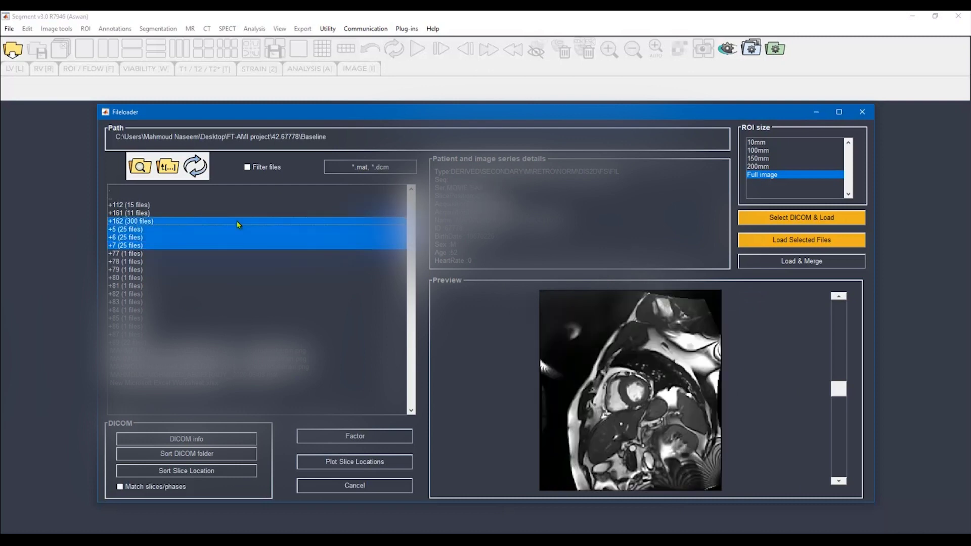
click(805, 242)
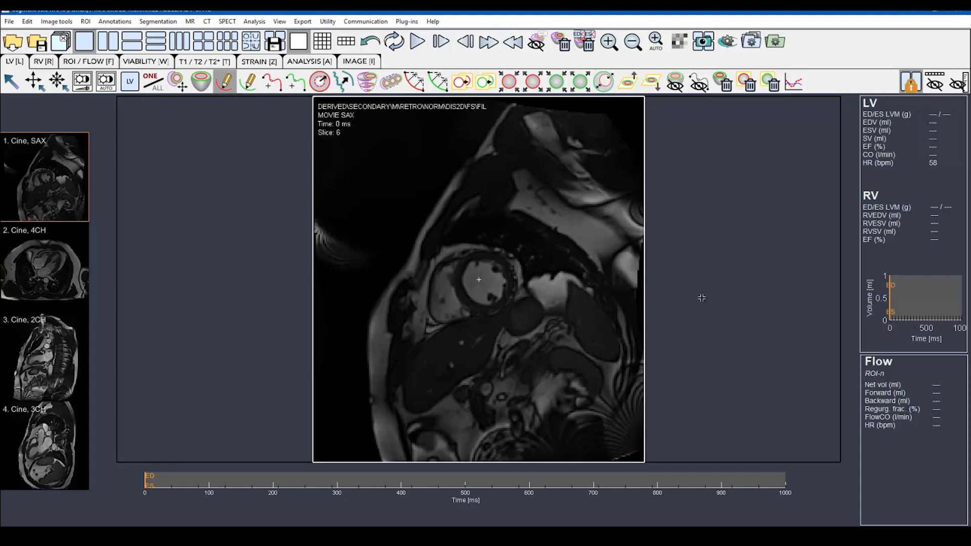
- Advance the short-axis cine to the end-systolic timeframe at 708 ms
key(space)
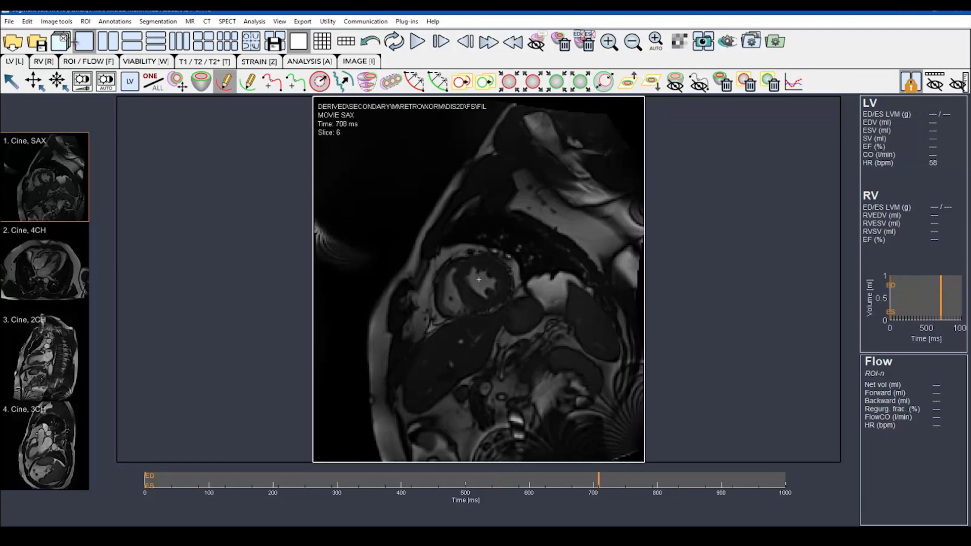
click(28, 21)
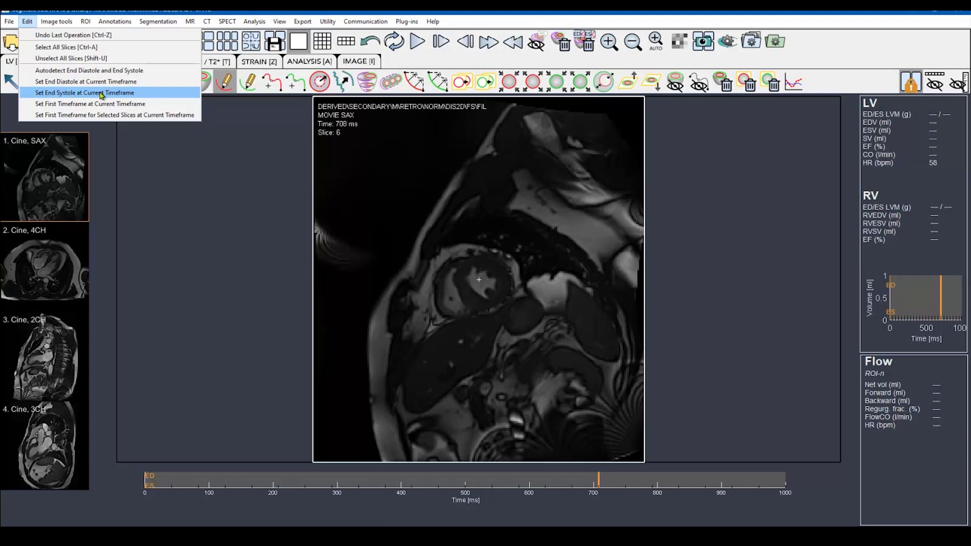
click(281, 9)
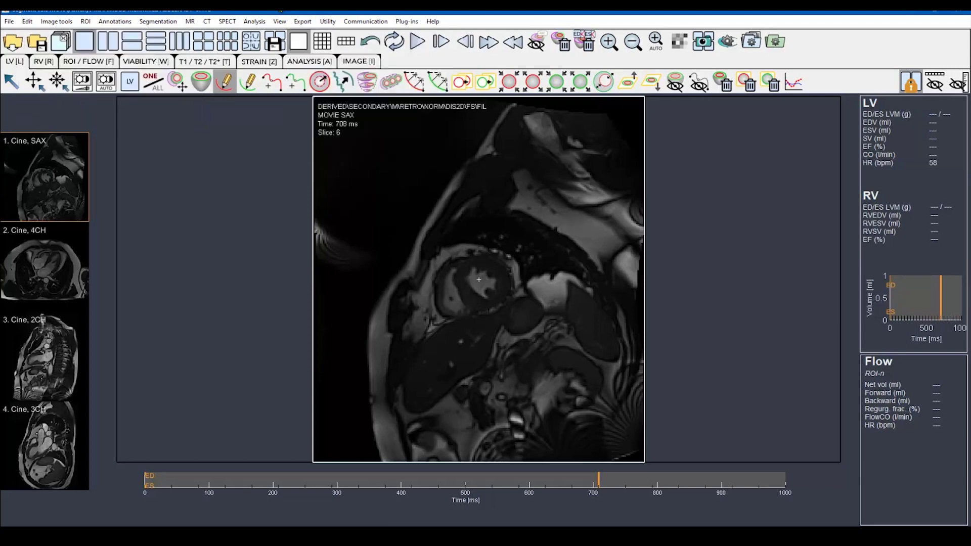
click(259, 62)
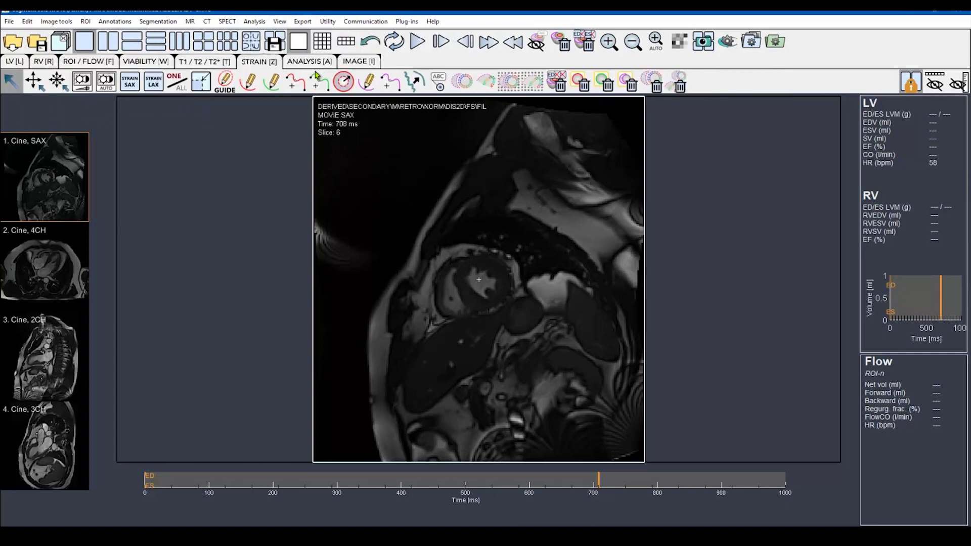
click(466, 86)
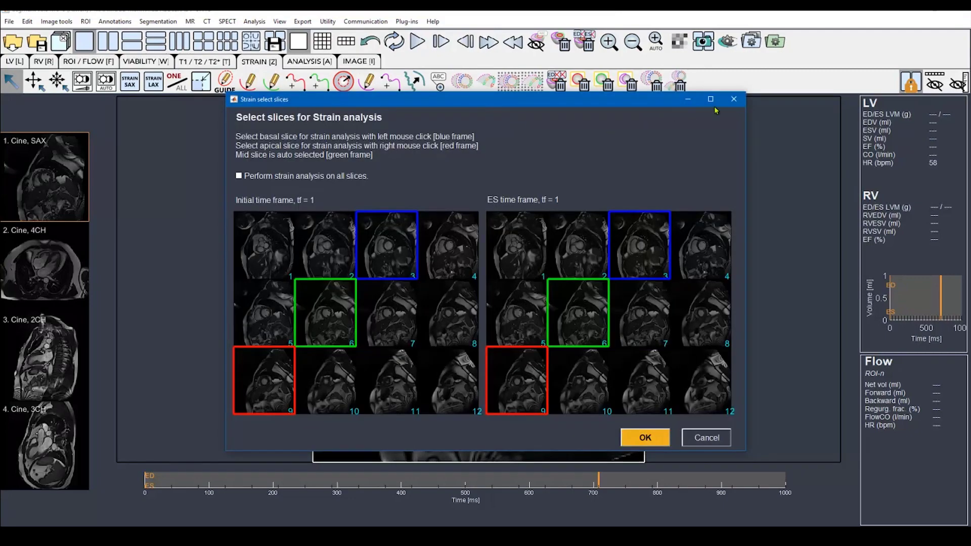
click(714, 97)
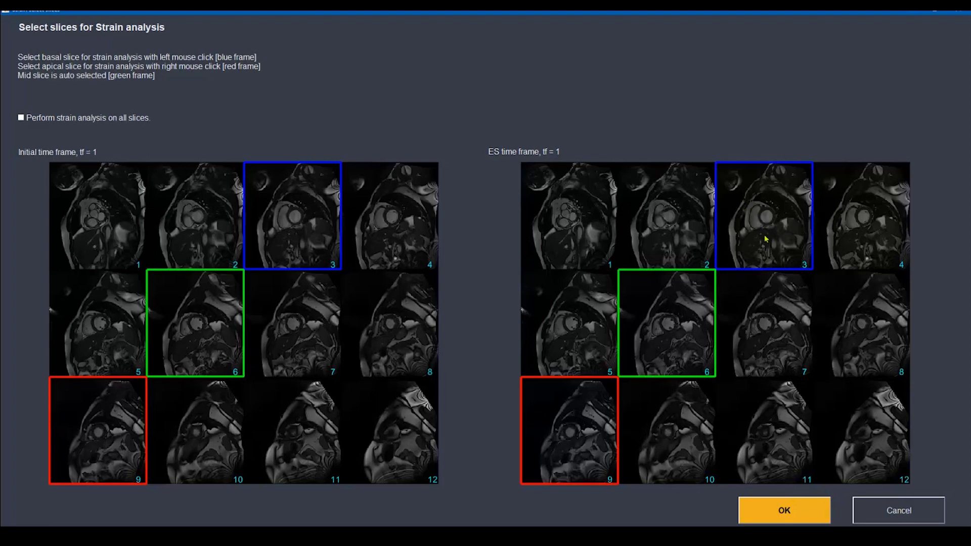
click(926, 511)
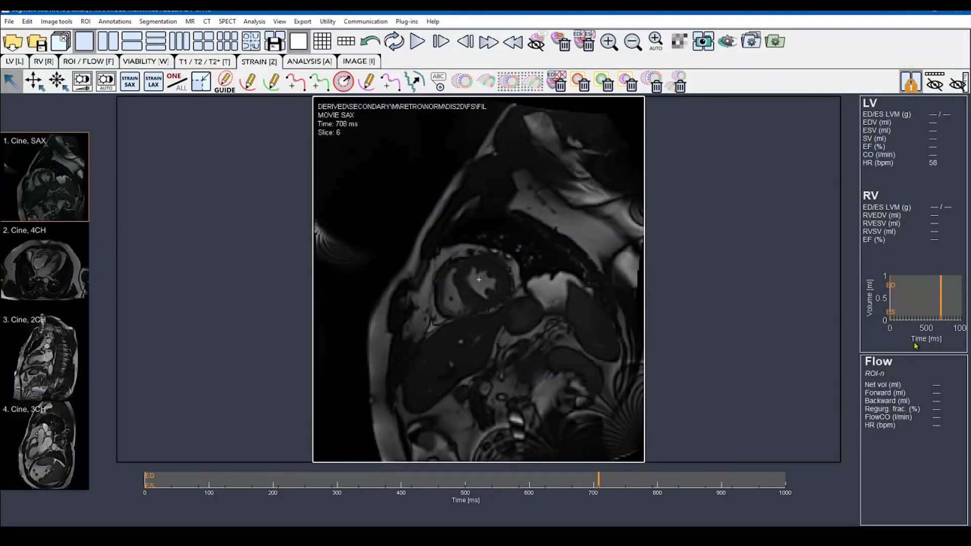
- Set end systole at the current 708 ms timeframe and return the short-axis cine to the first timeframe
click(27, 22)
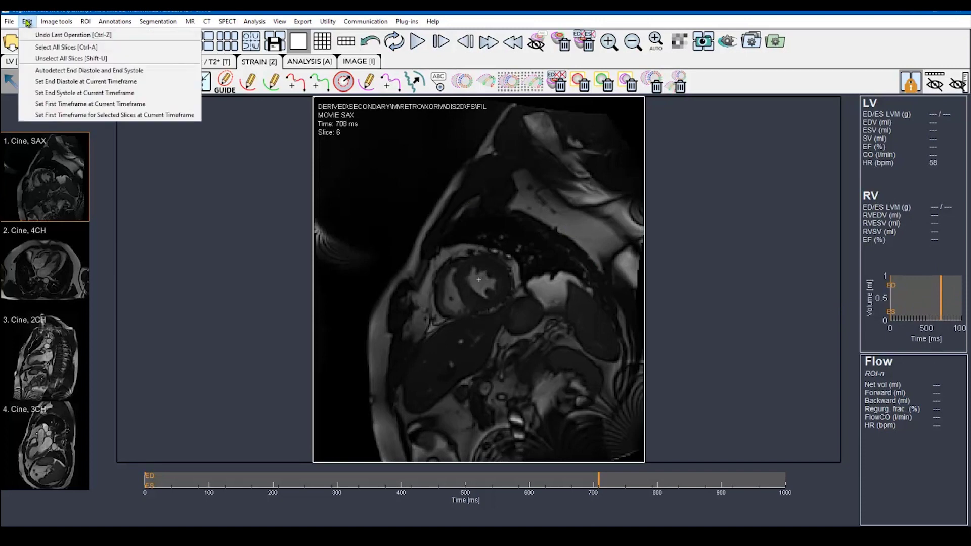
click(55, 92)
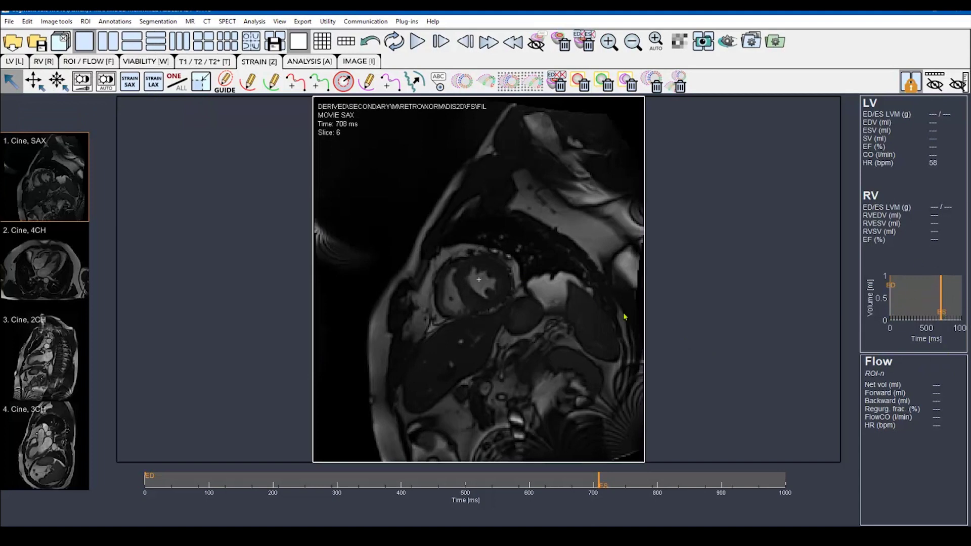
key(Left)
key(Left)
key(Left)
key(Left)
key(Left)
key(Left)
key(Left)
key(Left)
key(Left)
key(Left)
key(Left)
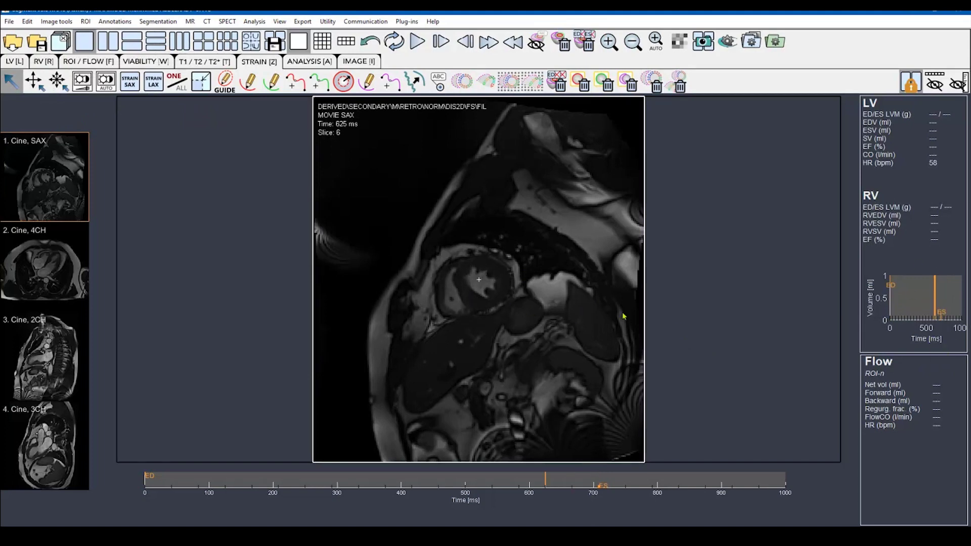
key(Left)
key(Left)
key(Left)
key(Left)
key(Left)
key(Left)
key(Left)
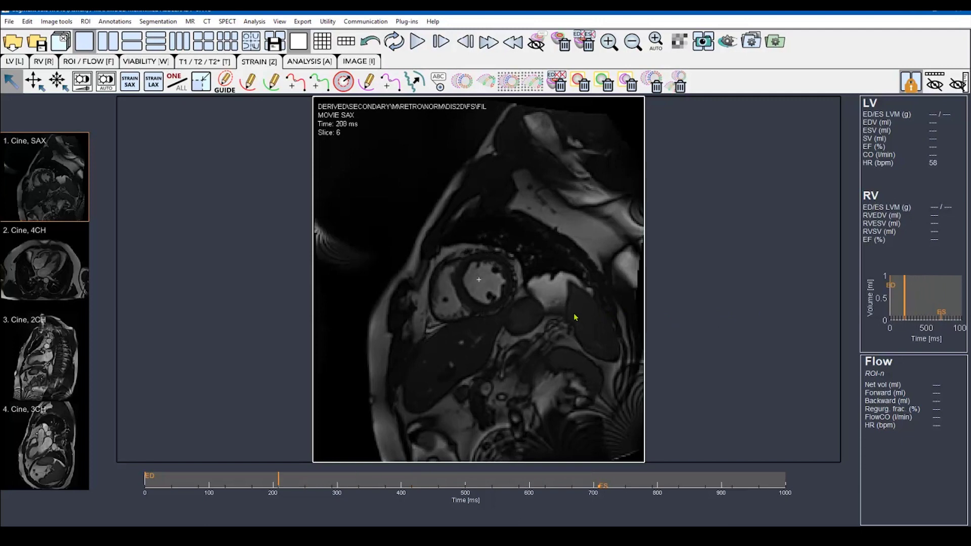
key(Left)
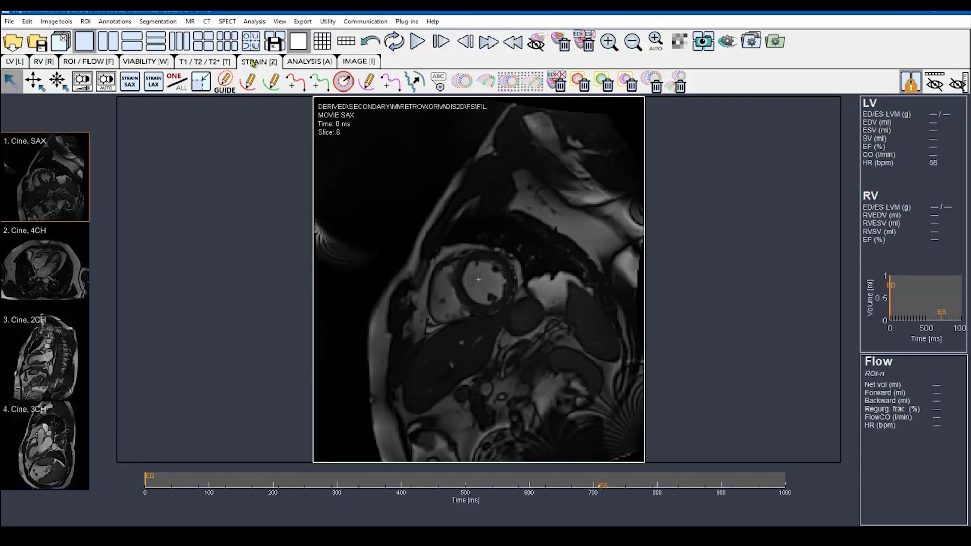
- Start the feature-tracking SAX strain analysis with slice 4 as the basal slice and slice 8 as the apical slice
click(461, 81)
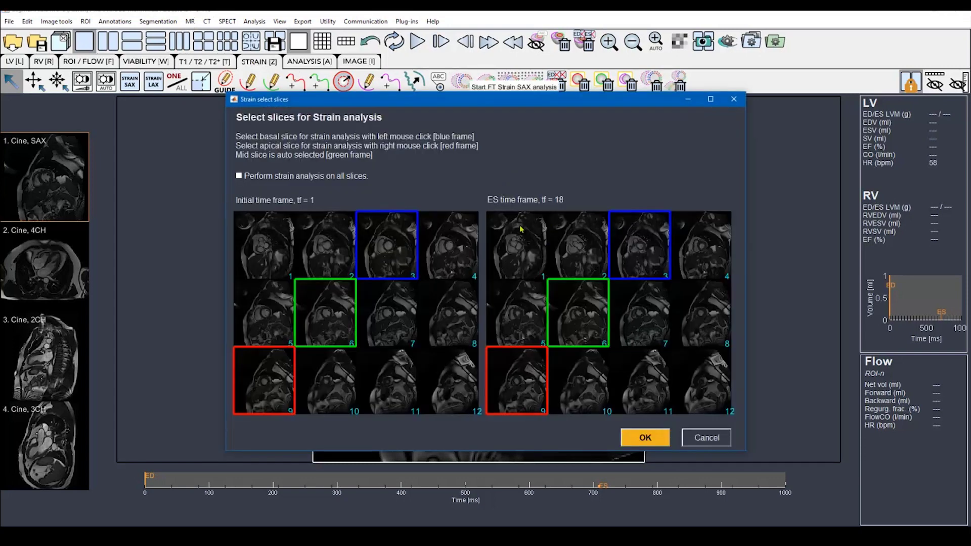
click(710, 99)
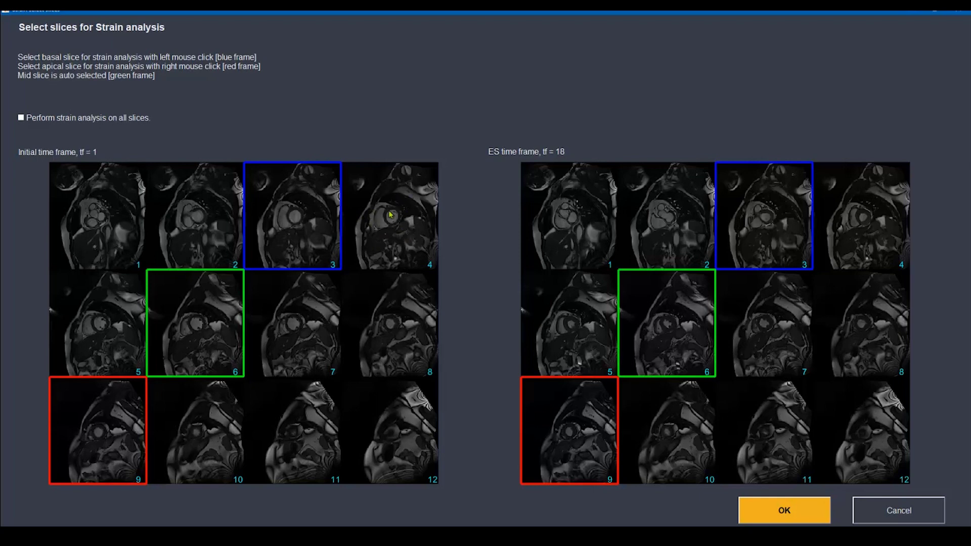
click(408, 205)
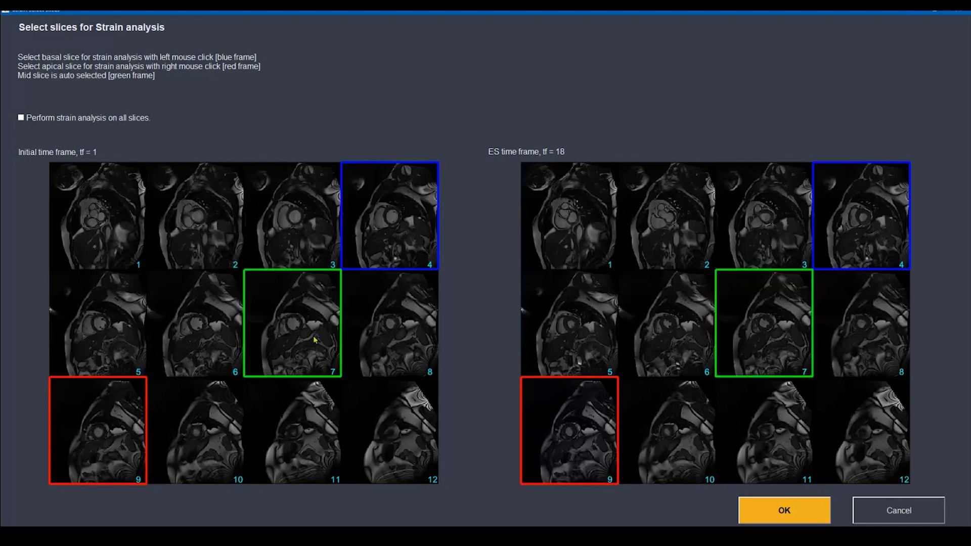
right_click(394, 334)
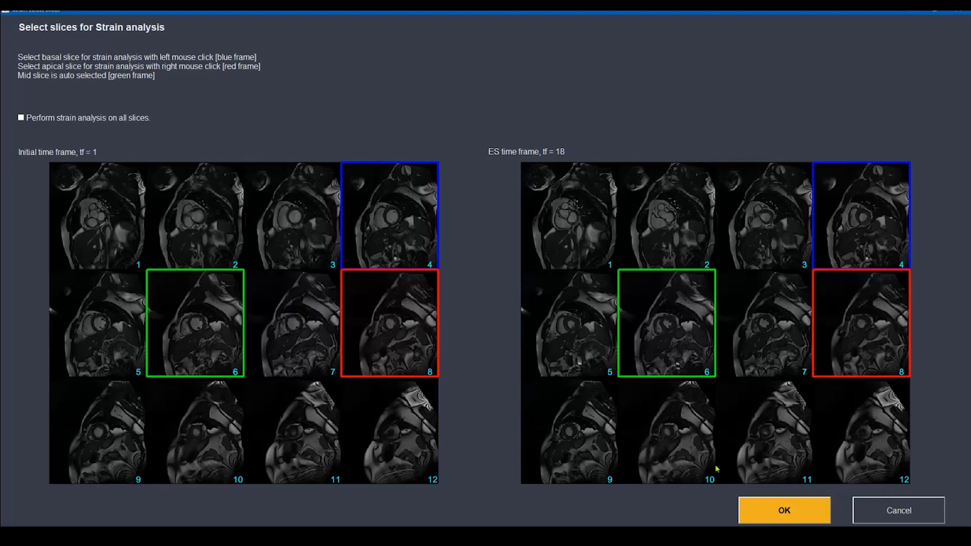
click(784, 509)
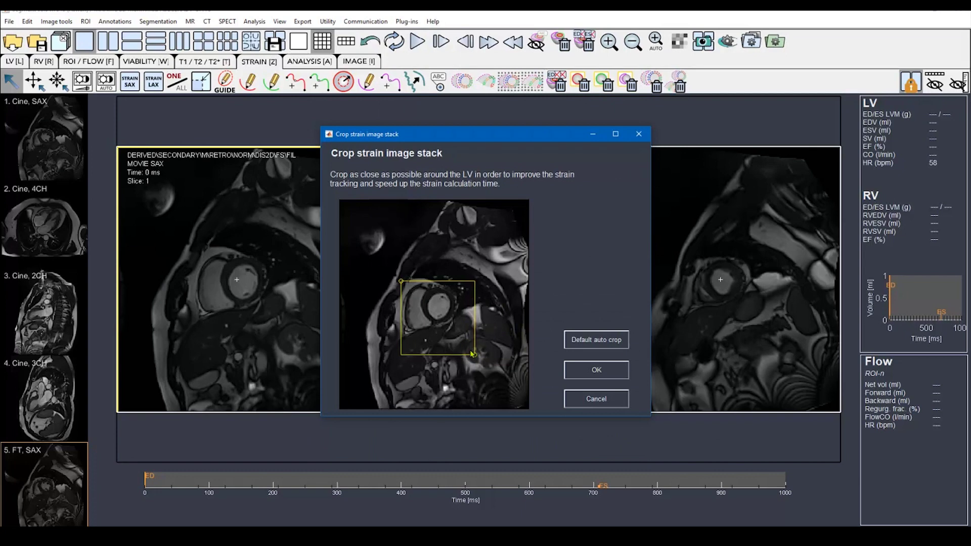
- Crop the strain image stack closely around the left ventricle, leaving a small margin, and accept the crop
drag(475, 357, 459, 337)
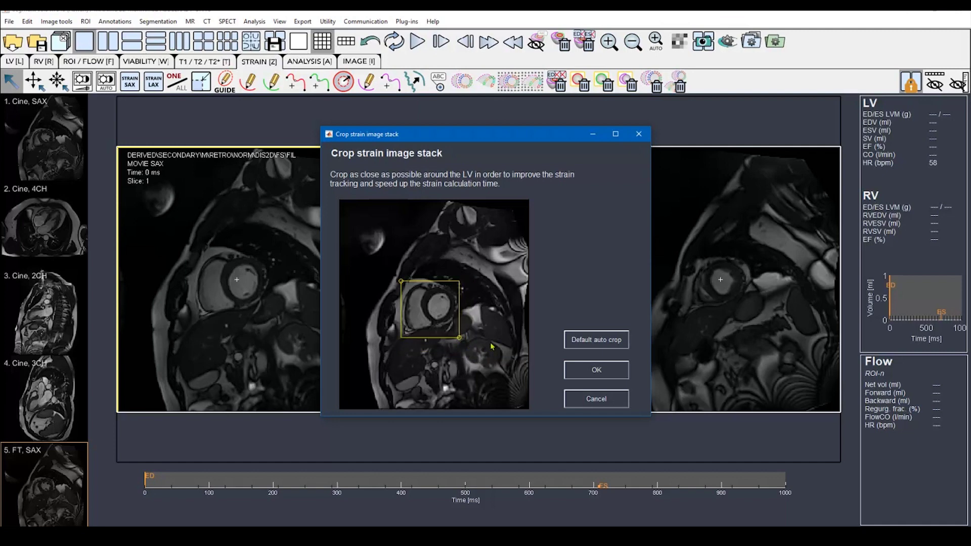
drag(459, 337, 477, 364)
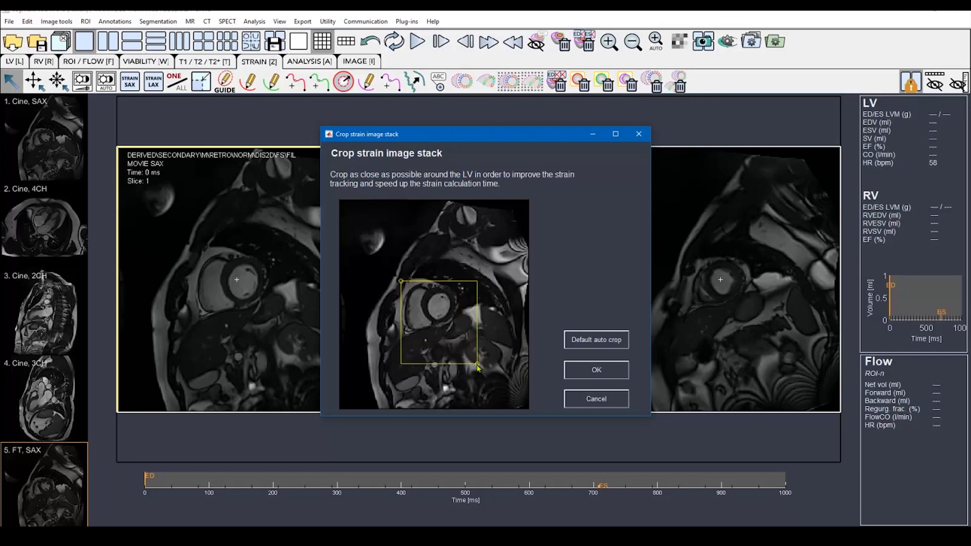
drag(400, 281, 373, 245)
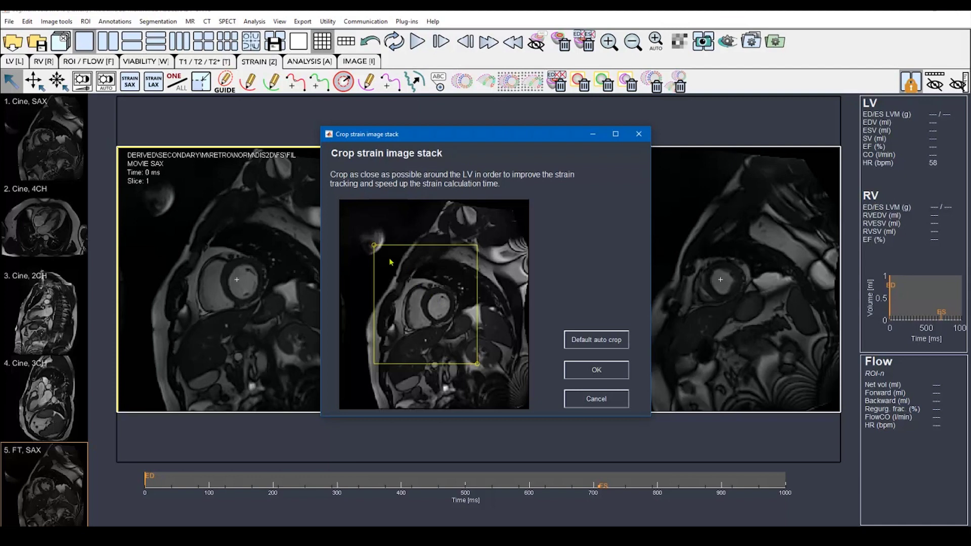
drag(375, 246, 395, 276)
drag(478, 364, 464, 346)
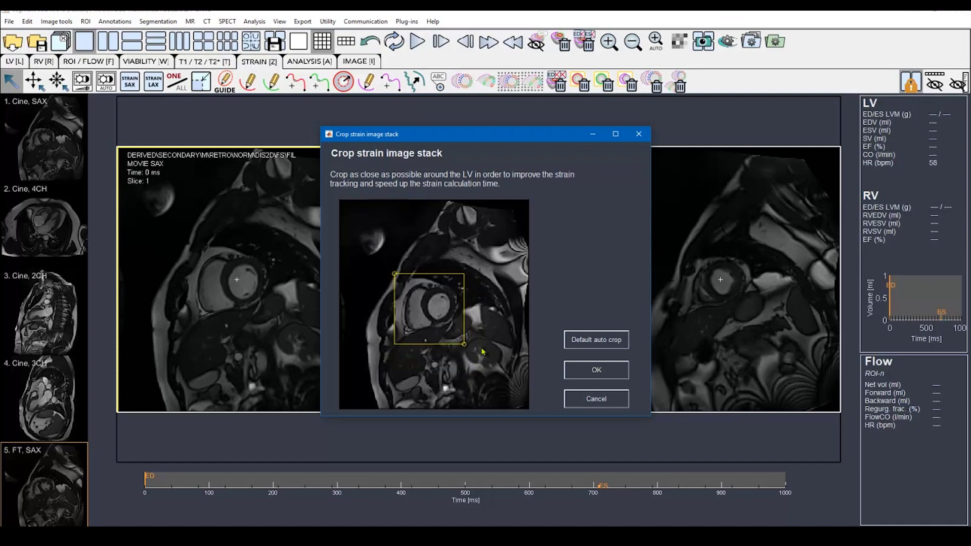
click(596, 370)
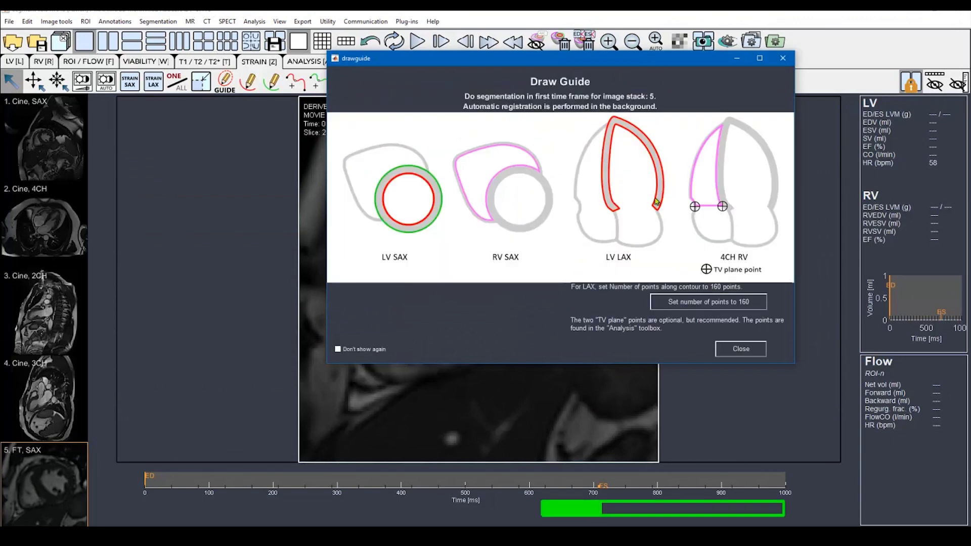
- Close the draw guide and look through slices 1 to 3 of the cropped FT SAX stack
click(739, 348)
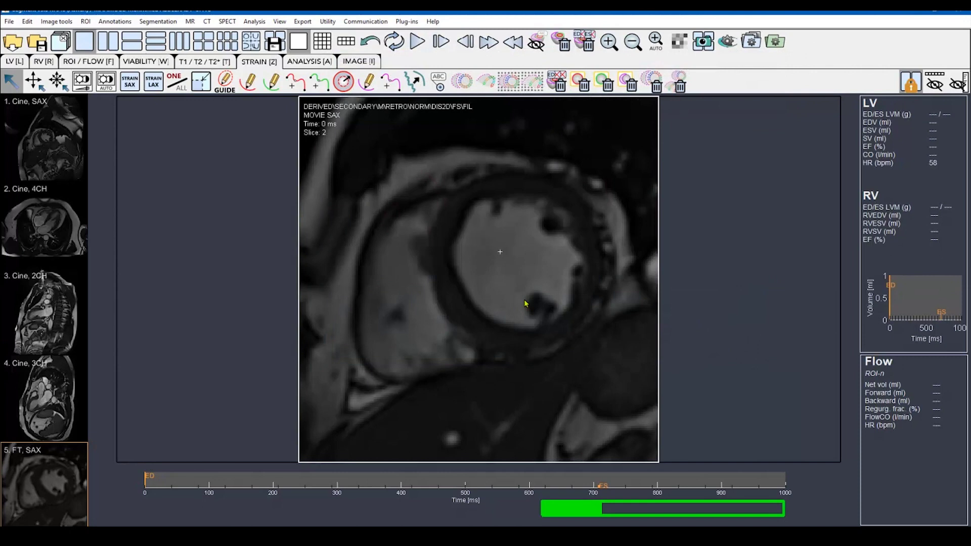
key(Up)
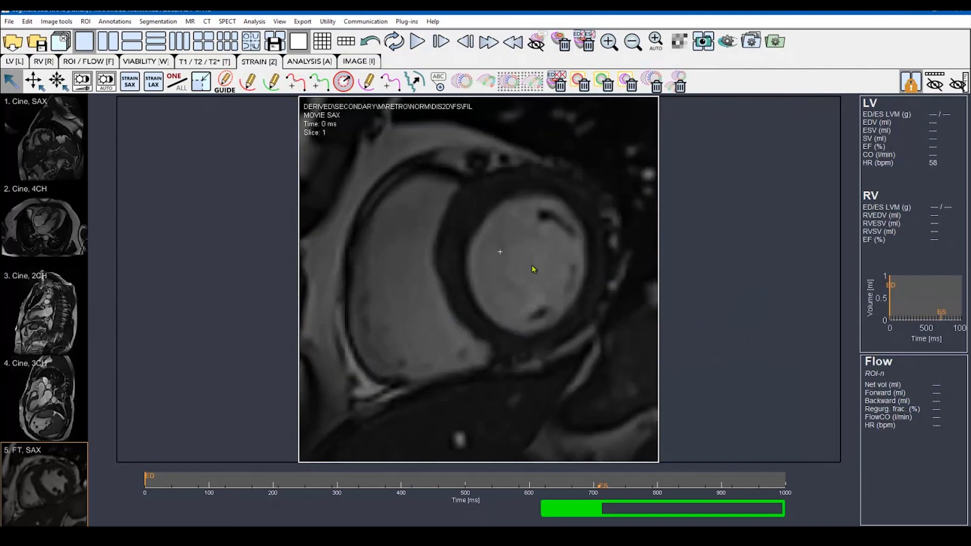
key(Down)
key(Down)
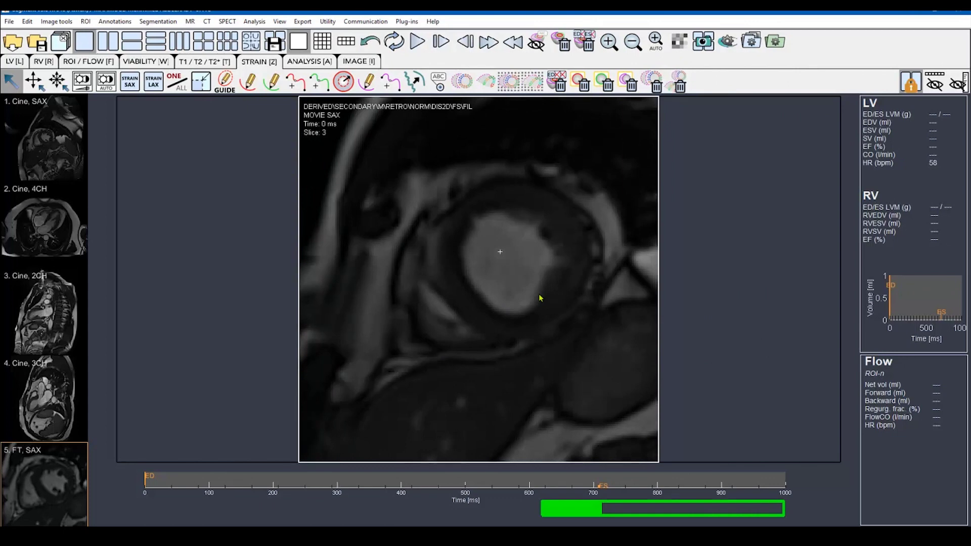
- Trace the LV endocardial contour point by point around the blood pool on slice 1, keeping the papillary muscles inside
key(Up)
key(Up)
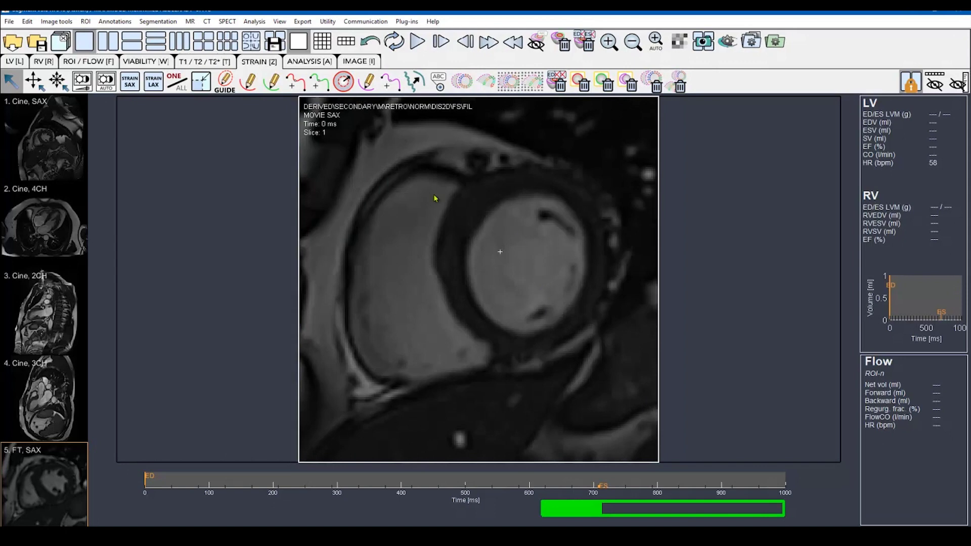
click(298, 83)
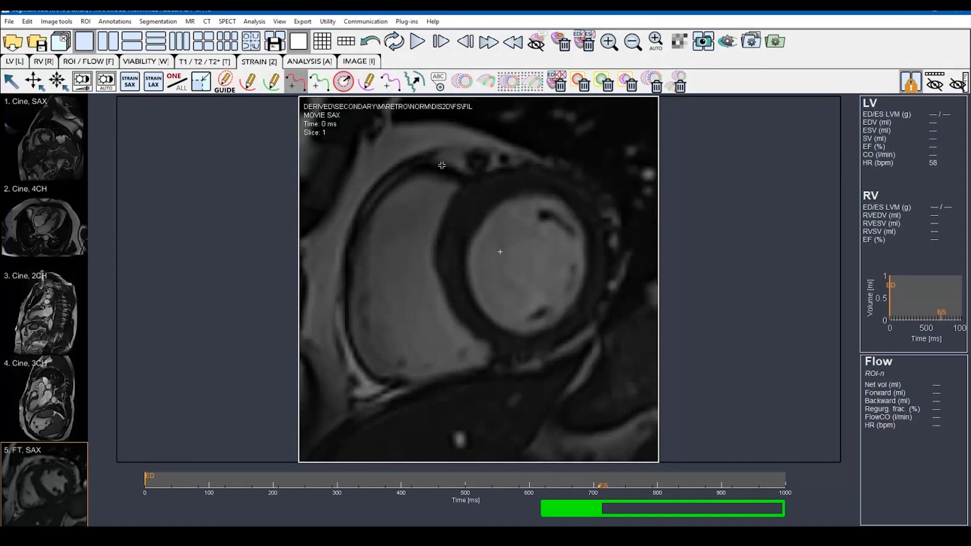
click(558, 197)
click(581, 225)
click(588, 261)
click(579, 299)
click(560, 322)
click(500, 331)
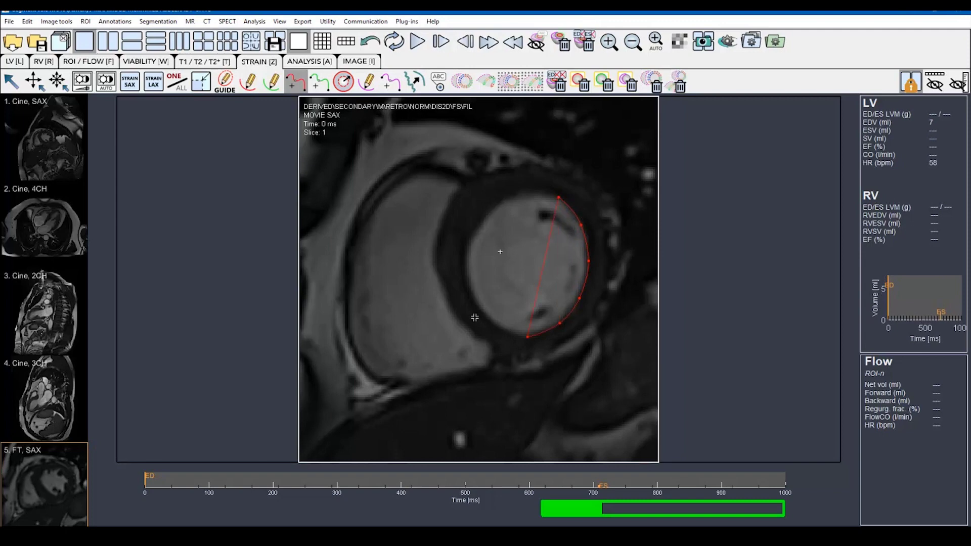
click(474, 298)
click(465, 259)
click(477, 232)
click(512, 197)
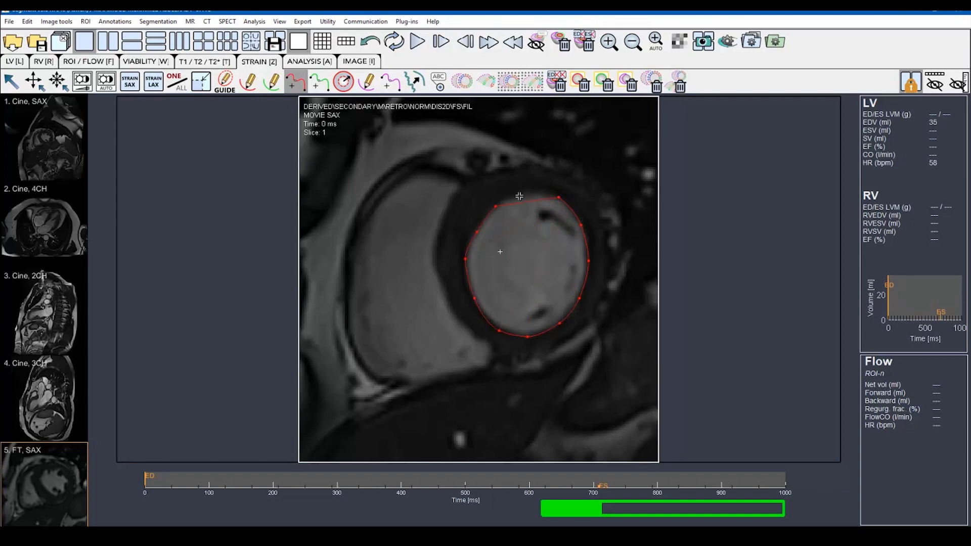
click(539, 193)
- Trace the LV endocardial contour around the blood pool on slice 2, including the papillary muscles
key(Down)
click(567, 212)
click(584, 241)
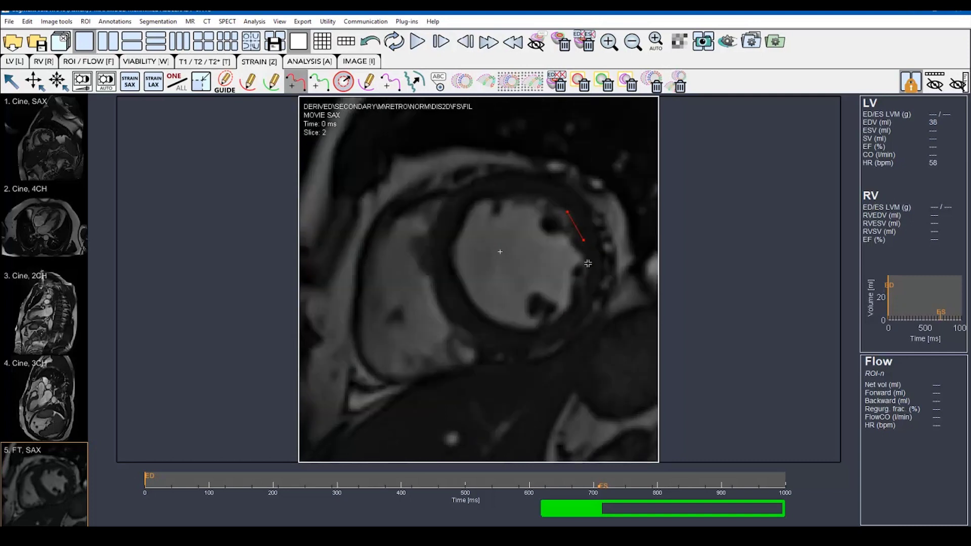
click(590, 270)
click(551, 325)
click(521, 329)
click(486, 318)
click(468, 297)
click(457, 271)
click(451, 245)
click(462, 228)
click(476, 203)
click(505, 196)
click(537, 196)
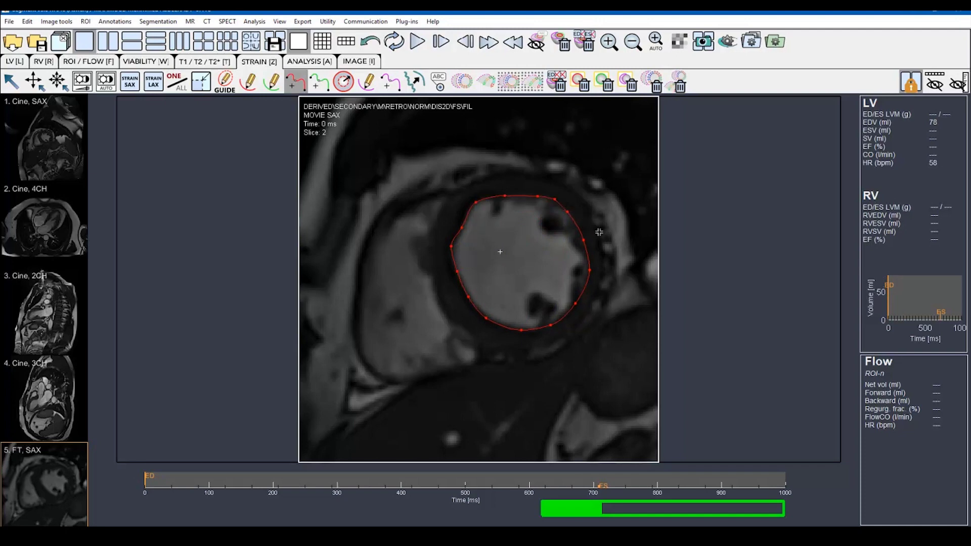
- Trace the LV endocardial contour around the blood pool on slice 3, closing it at the starting point
key(Down)
click(552, 219)
click(564, 244)
click(569, 261)
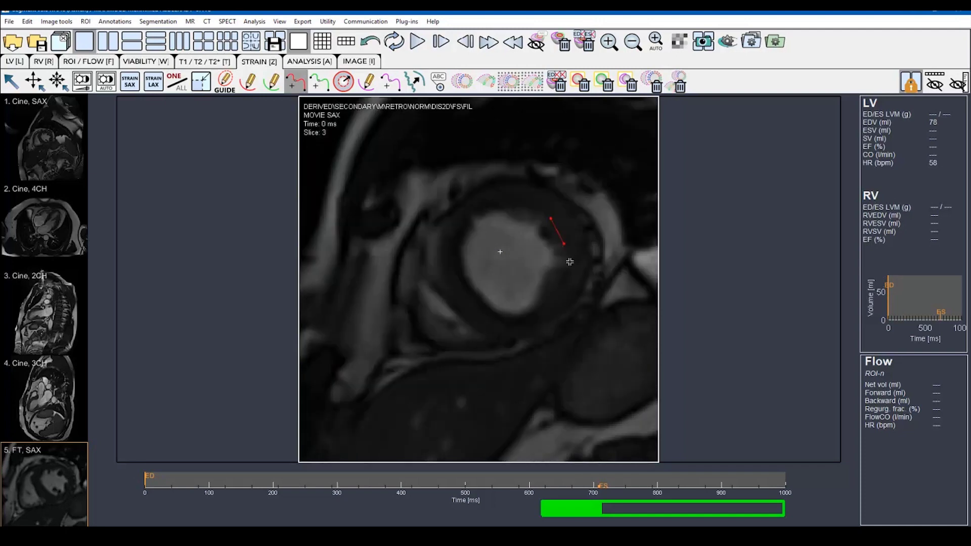
click(558, 290)
click(532, 312)
click(501, 316)
click(489, 307)
click(473, 287)
click(459, 248)
click(472, 220)
click(494, 209)
click(521, 208)
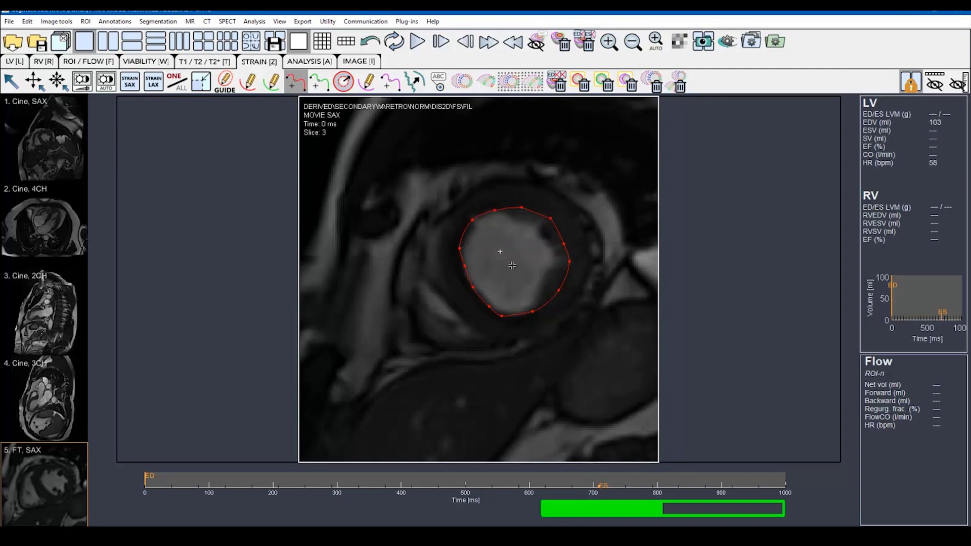
- Trace the LV epicardial contour around the outer edge of the myocardium on slice 3
click(321, 82)
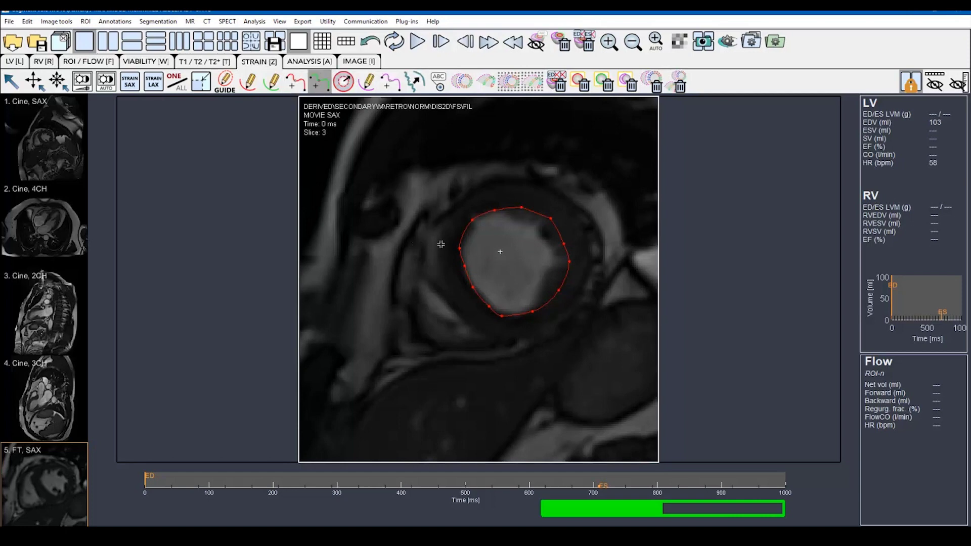
click(459, 209)
click(488, 187)
click(527, 186)
click(561, 201)
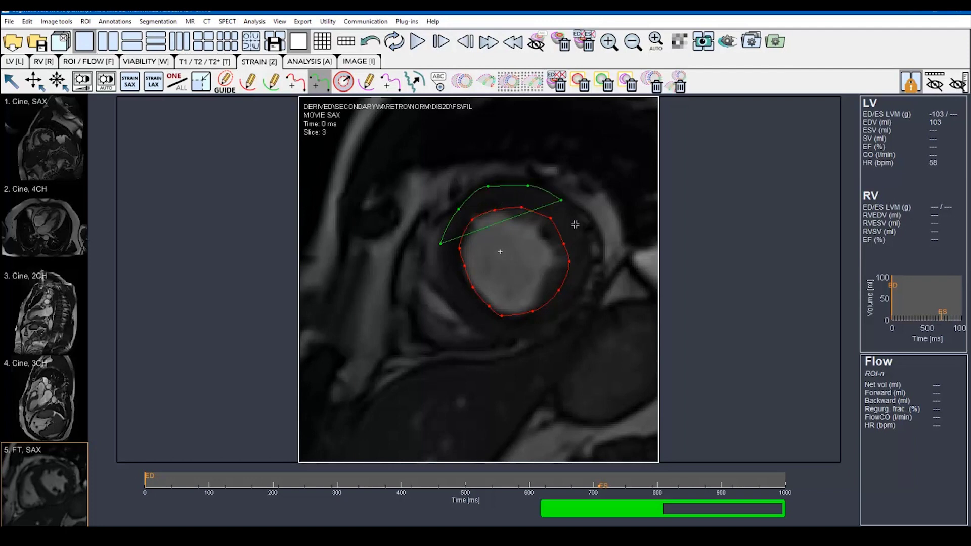
click(584, 235)
click(583, 270)
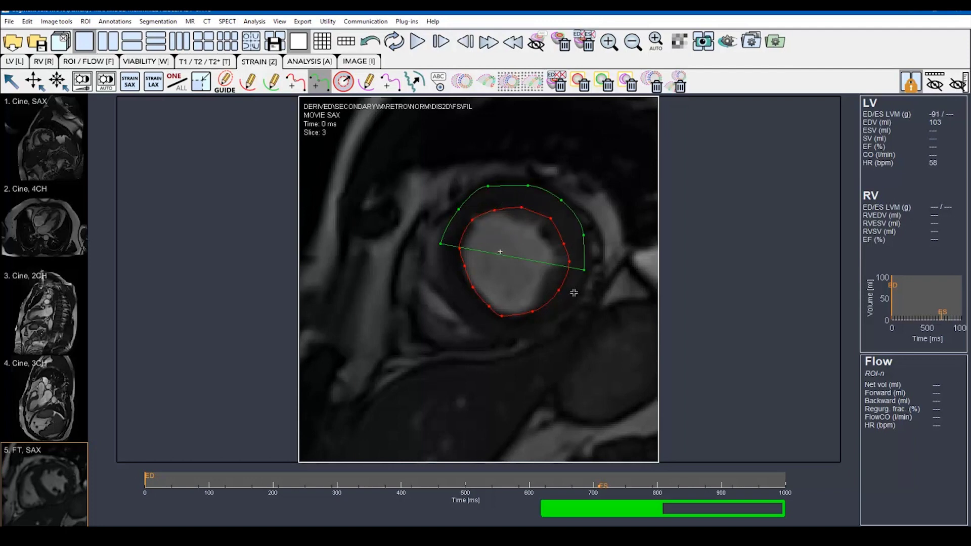
click(570, 303)
click(546, 323)
click(520, 338)
click(493, 336)
click(468, 322)
click(450, 303)
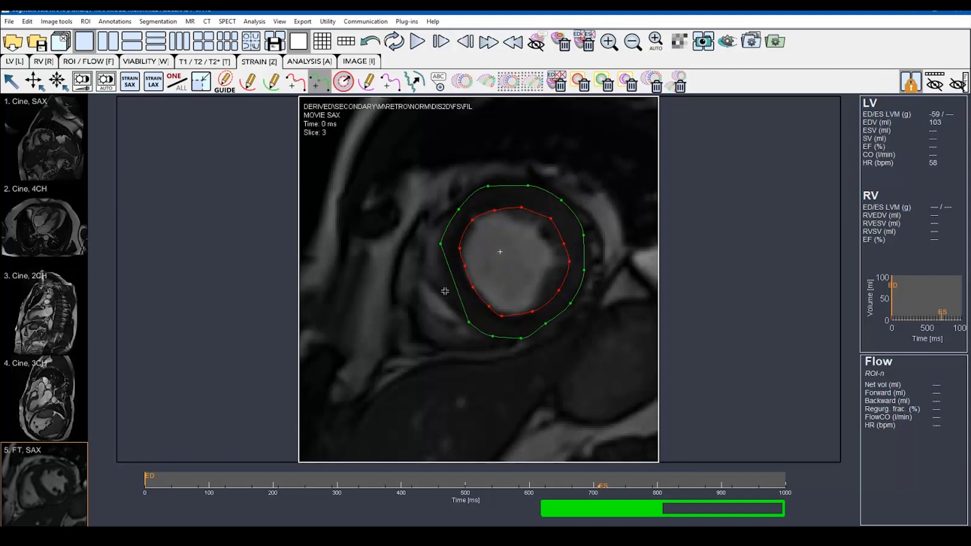
click(441, 270)
- Trace the LV epicardial contour around the outer edge of the myocardium on slice 2
key(Up)
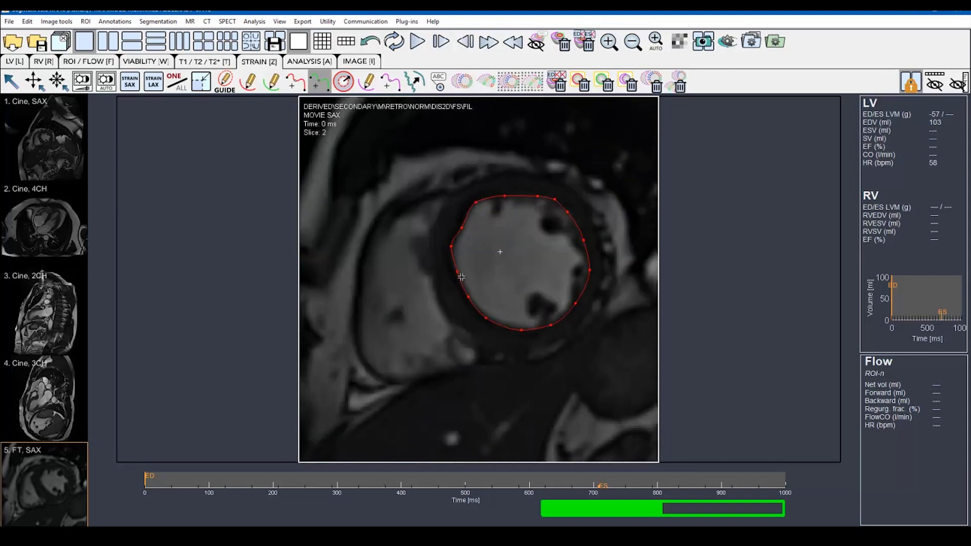
click(452, 200)
click(487, 179)
click(527, 176)
click(573, 195)
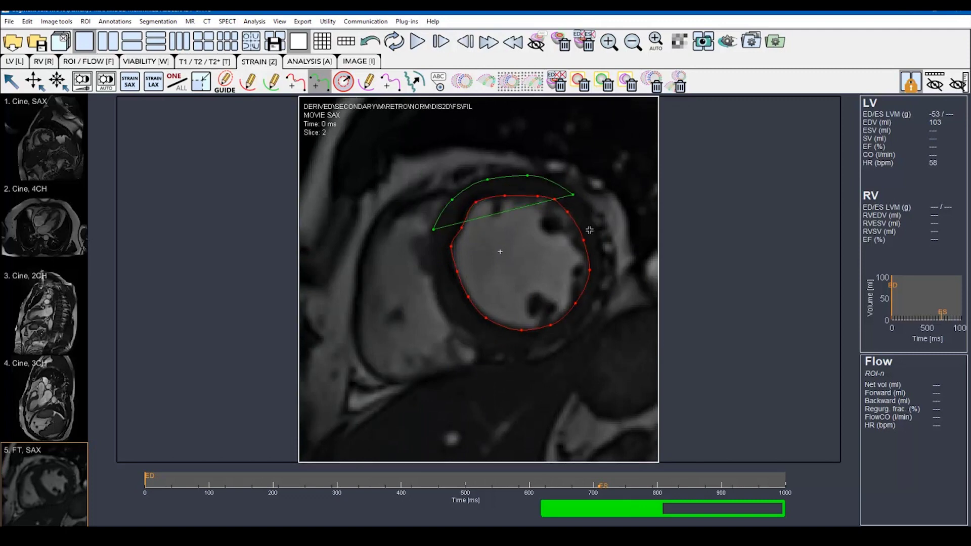
click(595, 237)
click(601, 270)
click(590, 303)
click(568, 330)
click(544, 345)
click(513, 351)
click(483, 345)
click(460, 335)
click(442, 308)
click(433, 282)
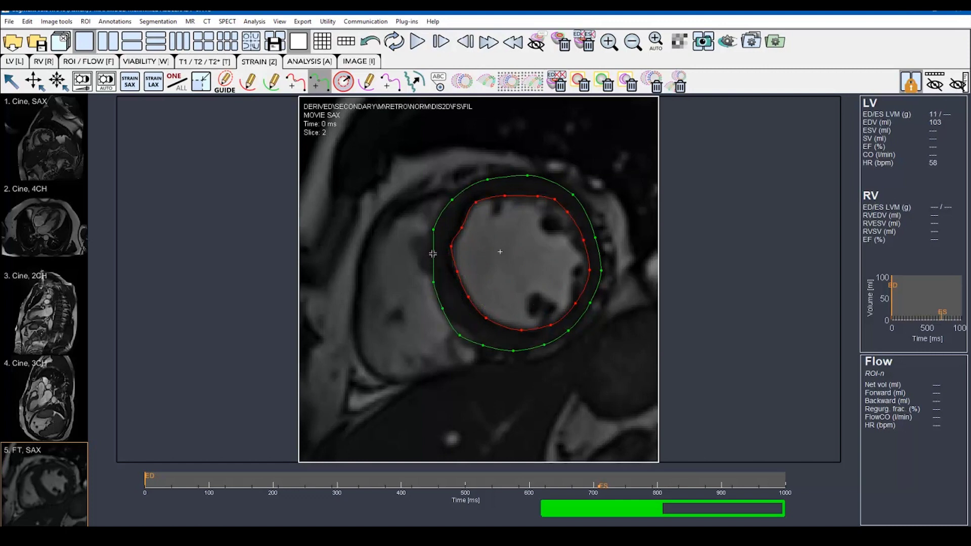
click(431, 253)
- On slice 1, trace the LV epicardial contour and the RV contour around the right ventricular cavity along the septum
key(Up)
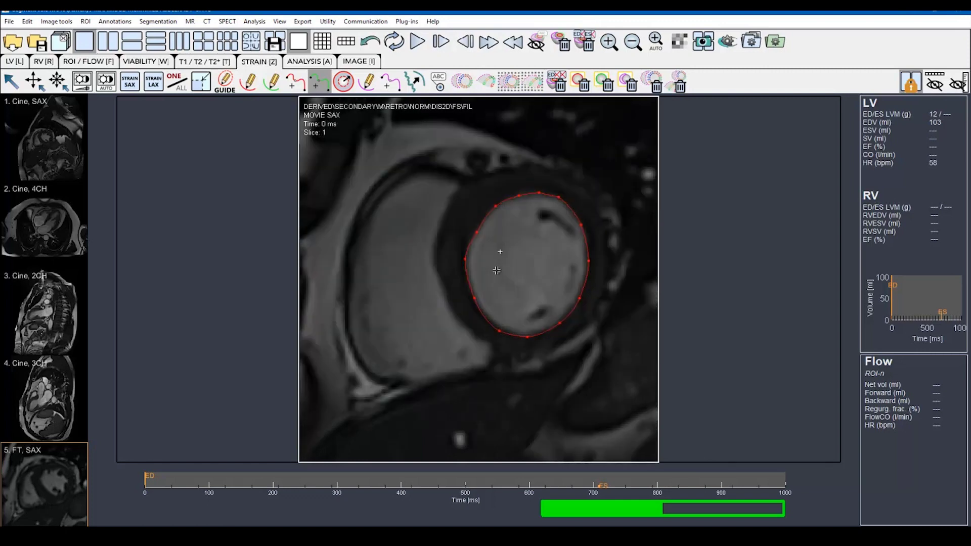
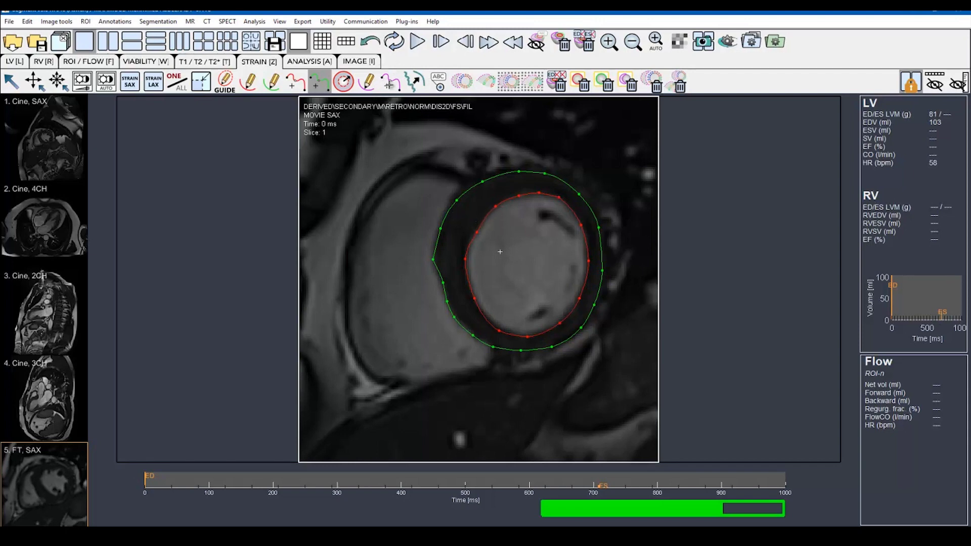
click(389, 84)
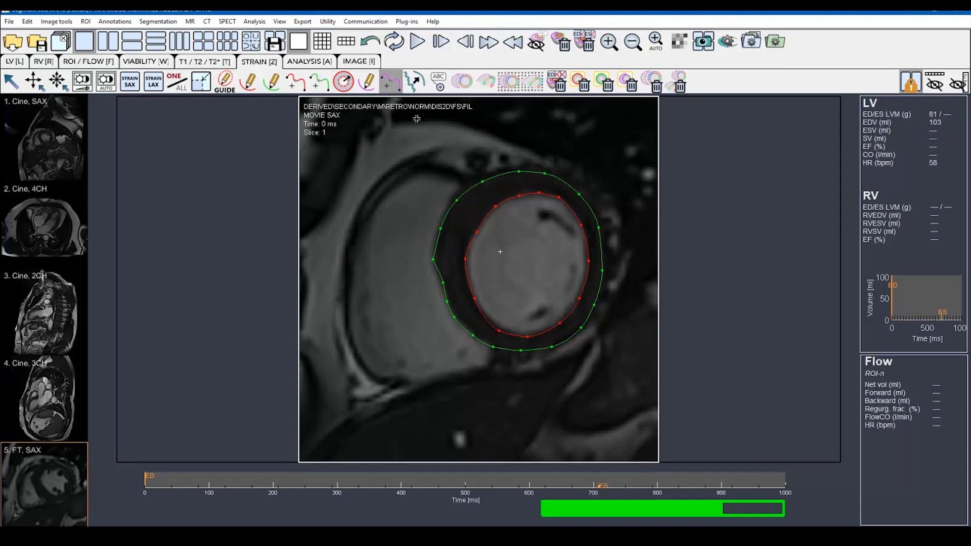
mouse_move(458, 181)
mouse_down()
mouse_move(417, 175)
mouse_move(387, 195)
mouse_up()
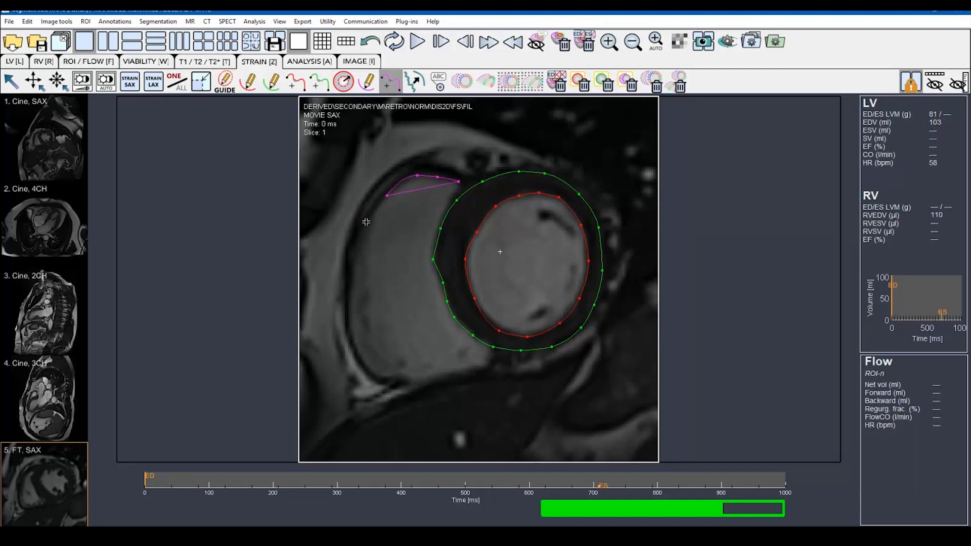
mouse_move(353, 246)
mouse_down()
mouse_move(349, 318)
mouse_move(373, 373)
mouse_move(422, 382)
mouse_move(478, 373)
mouse_move(490, 352)
mouse_move(457, 329)
mouse_move(433, 264)
mouse_move(459, 182)
mouse_up()
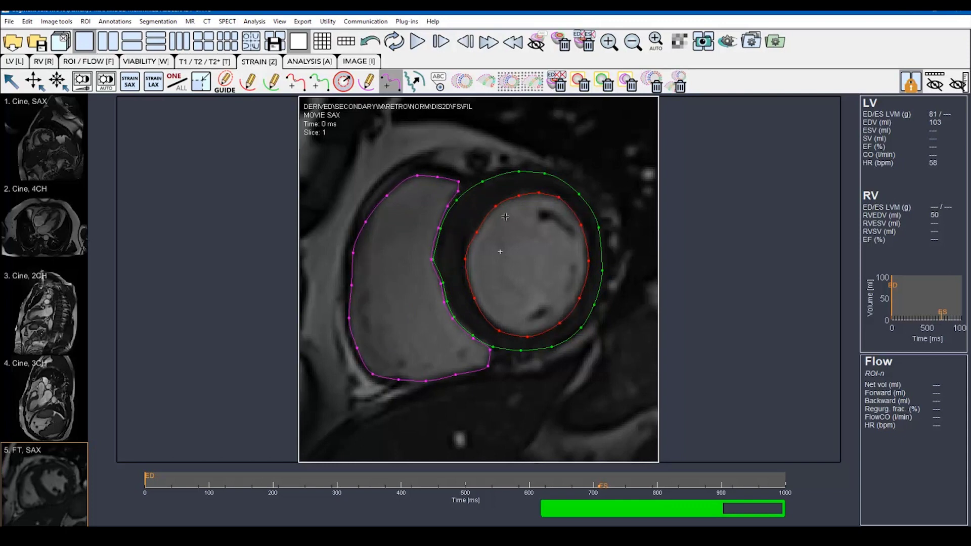
- Trace the RV contour around the right ventricular cavity and along the septum on slices 2 and 3
key(Down)
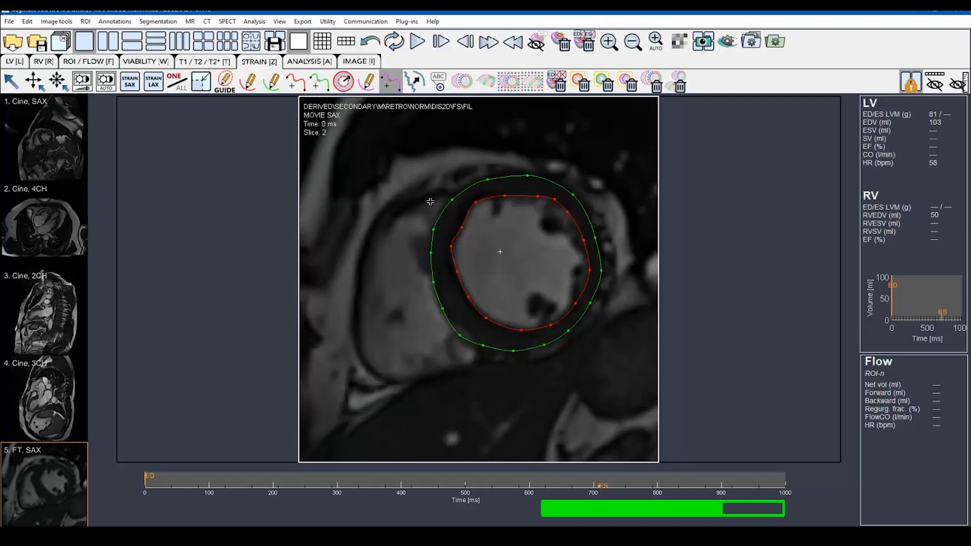
mouse_move(405, 212)
mouse_down()
mouse_move(364, 267)
mouse_move(362, 353)
mouse_move(394, 380)
mouse_move(417, 382)
mouse_move(476, 355)
mouse_move(434, 284)
mouse_move(431, 233)
mouse_move(445, 200)
mouse_up()
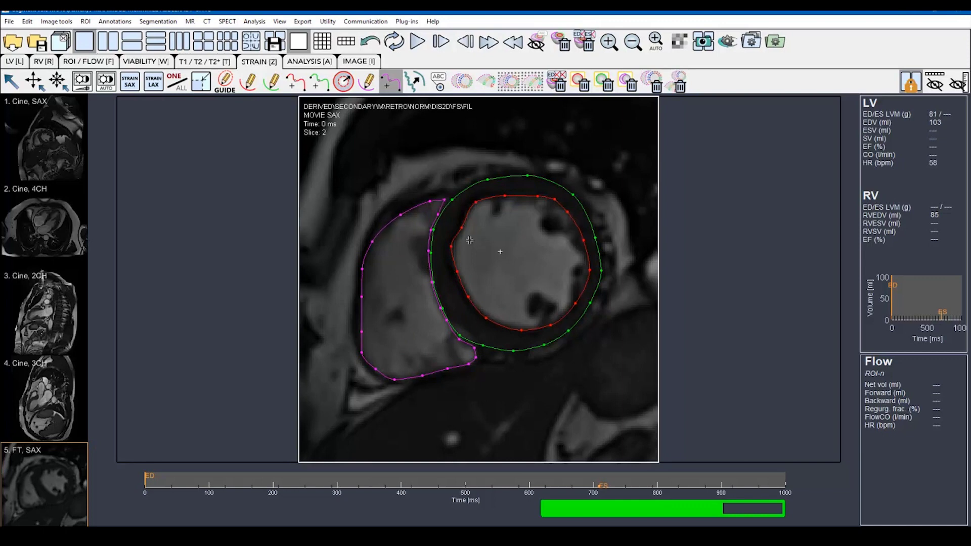
key(Down)
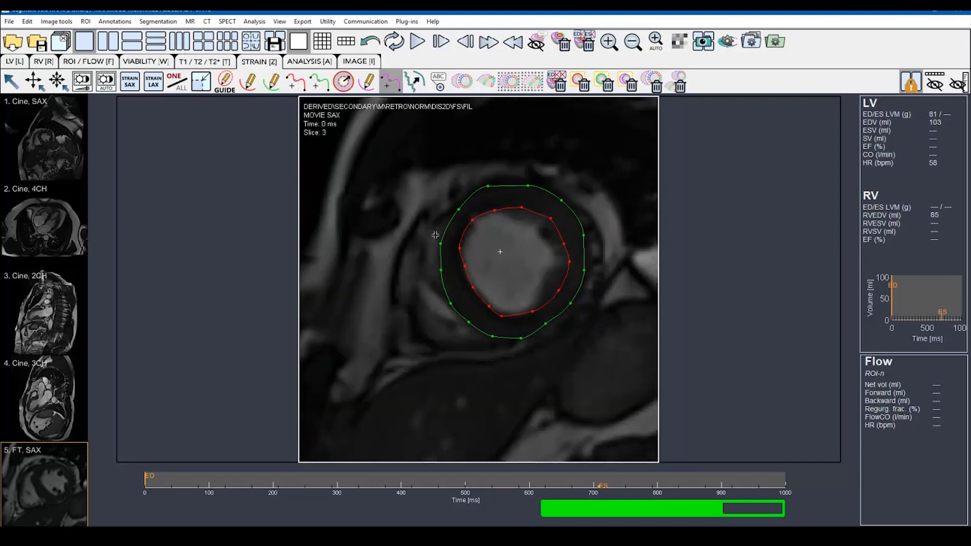
mouse_move(430, 239)
mouse_down()
mouse_move(415, 300)
mouse_move(428, 334)
mouse_move(442, 343)
mouse_move(484, 337)
mouse_move(443, 292)
mouse_move(443, 228)
mouse_up()
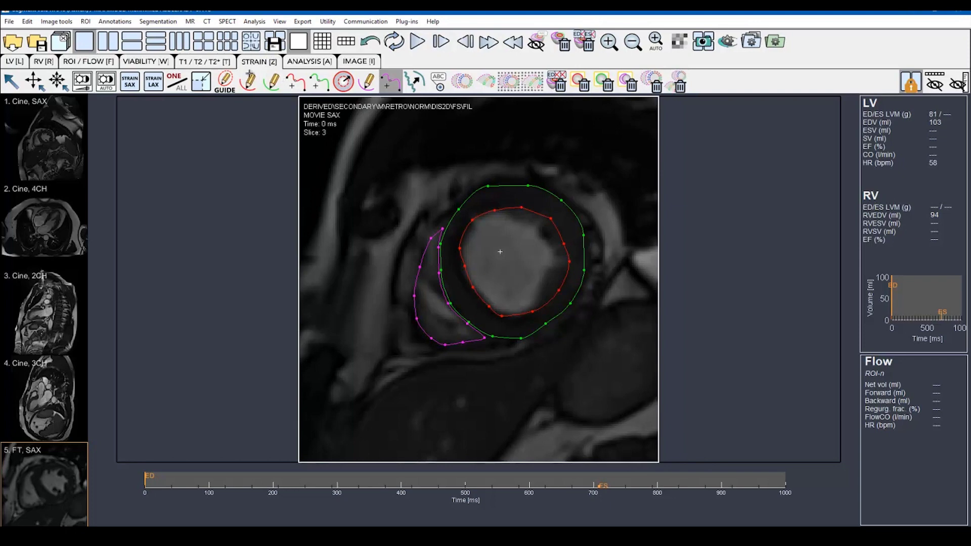
- Start the long-axis strain analysis and crop the four-chamber image closely around the left ventricle, accepting the crop
click(487, 81)
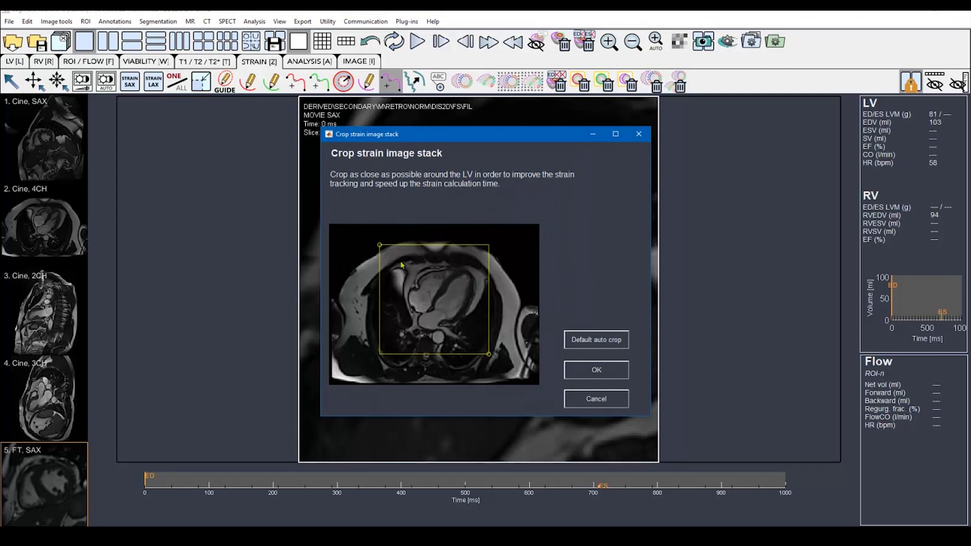
drag(379, 246, 399, 262)
drag(488, 356, 488, 351)
click(616, 371)
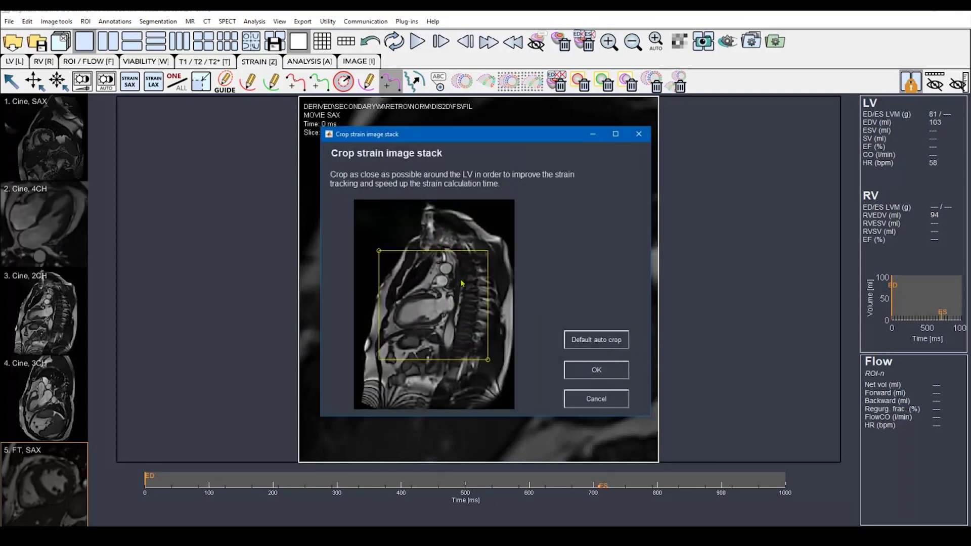
- Crop the two-chamber image closely around the left ventricle and accept the crop
drag(379, 252, 390, 279)
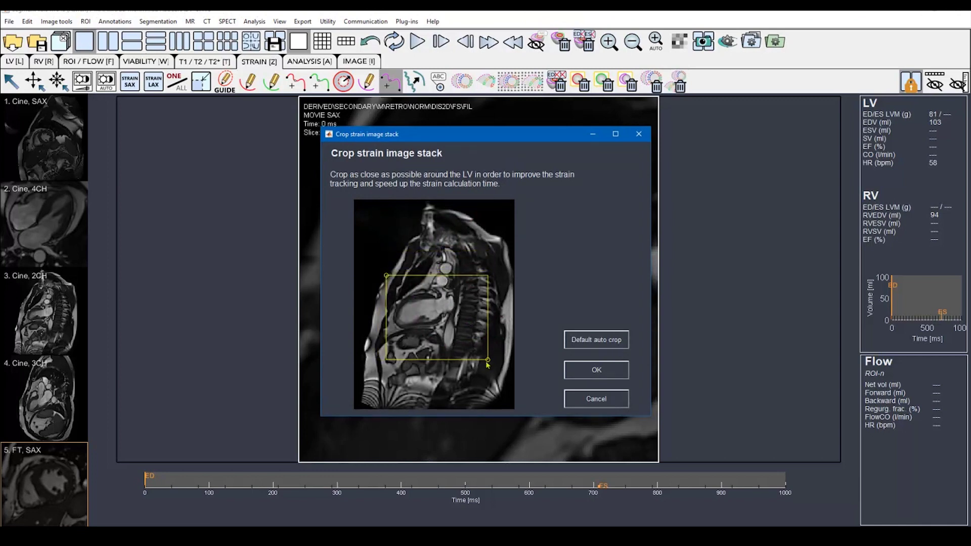
drag(486, 362, 474, 352)
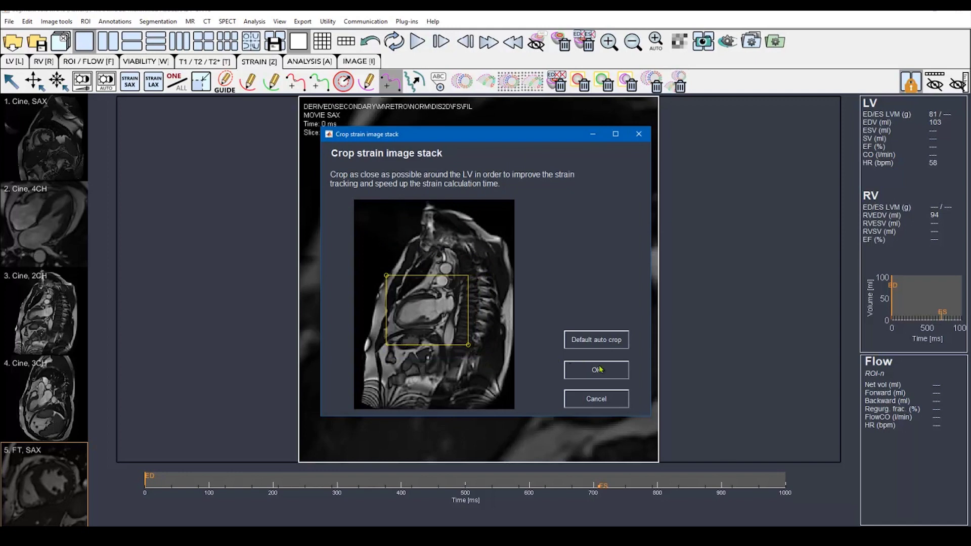
click(599, 369)
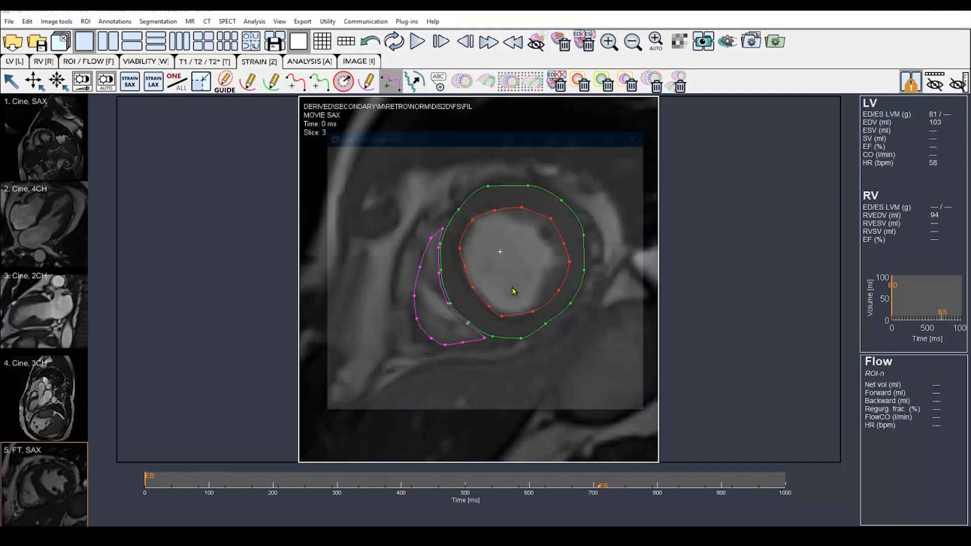
- Crop the three-chamber image closely around the left ventricle and close the draw guide
drag(375, 245, 388, 268)
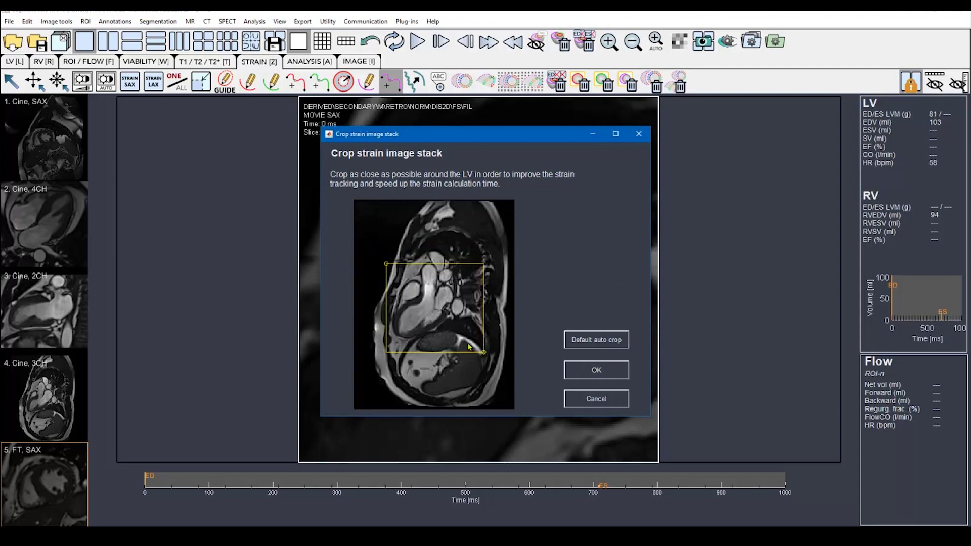
drag(484, 353, 461, 342)
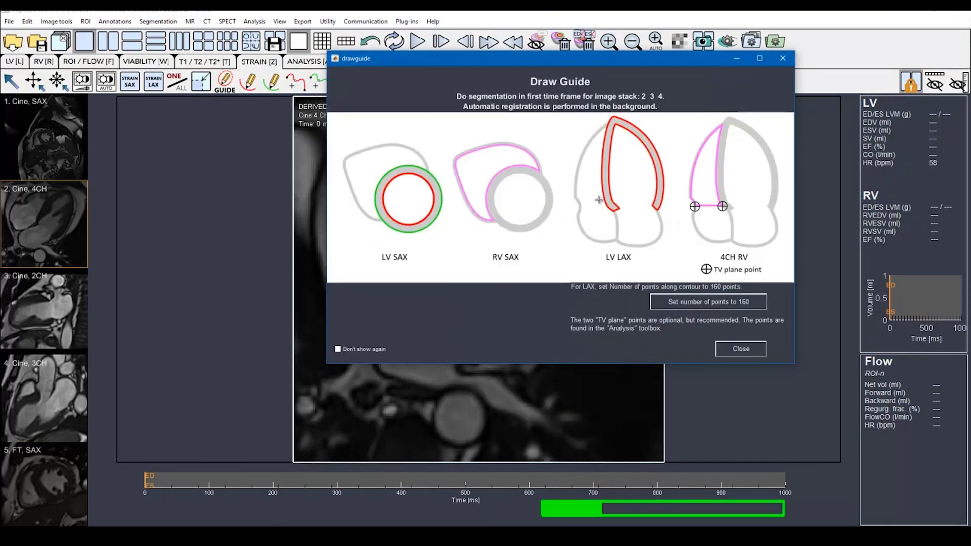
click(743, 349)
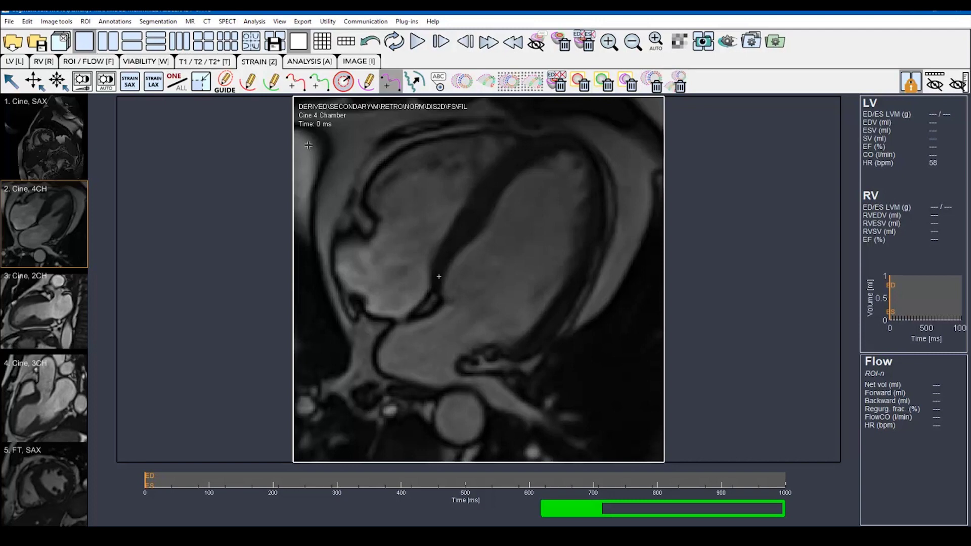
- Trace the LV endocardial border on the four-chamber view with point splines, from the basal septum around the apex to the basal lateral wall
click(302, 89)
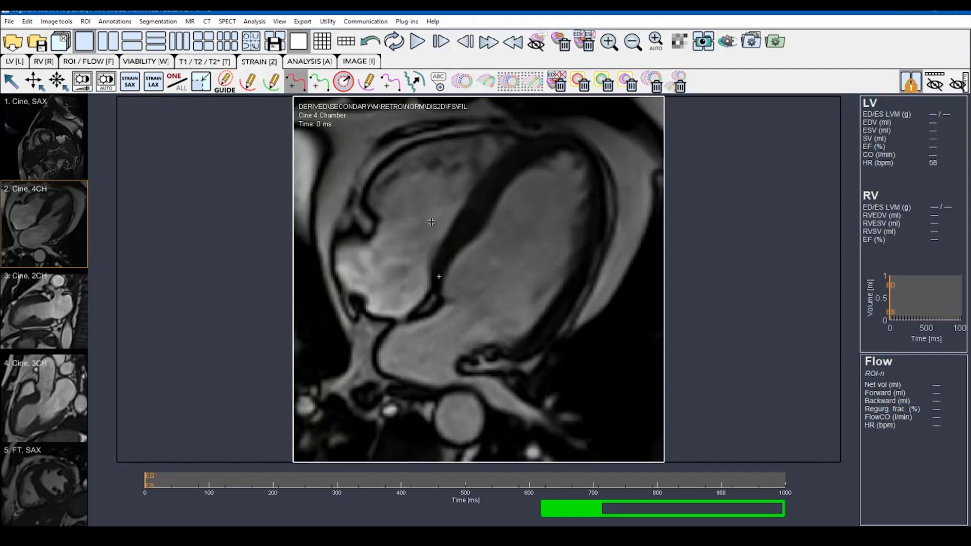
click(441, 294)
click(447, 271)
click(462, 251)
click(484, 231)
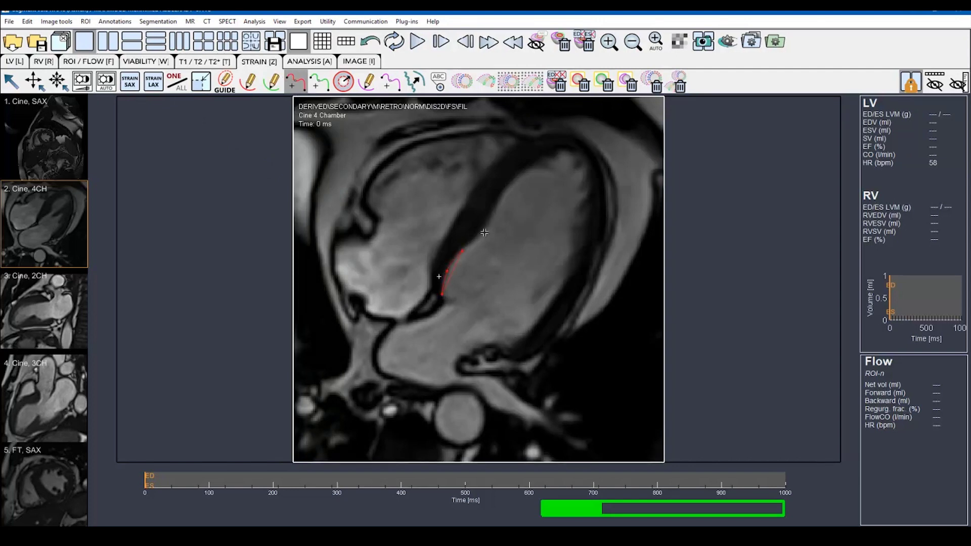
click(498, 202)
click(517, 174)
click(543, 161)
click(561, 153)
click(585, 156)
click(591, 176)
click(589, 201)
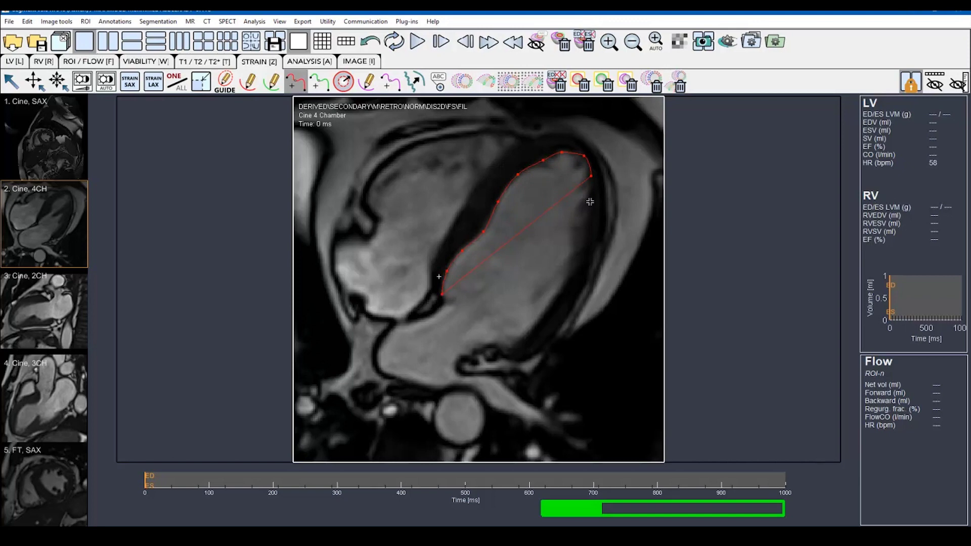
click(584, 239)
click(572, 273)
click(553, 300)
click(538, 322)
click(516, 347)
- Complete the four-chamber LV contour back along the epicardial border, from the basal lateral wall around the apex to the basal septum
click(517, 357)
click(535, 351)
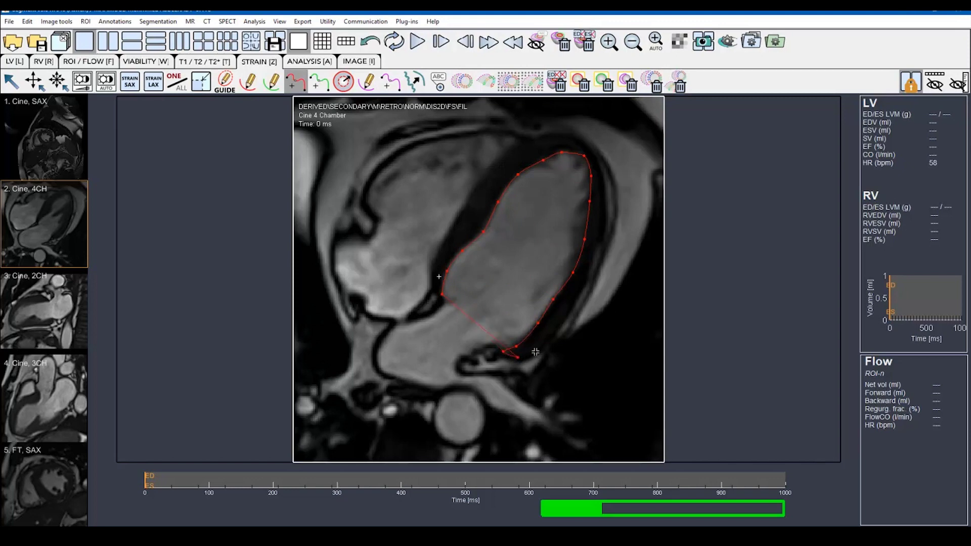
click(557, 333)
click(576, 296)
click(589, 265)
click(602, 229)
click(601, 187)
click(598, 162)
click(580, 145)
click(551, 135)
click(516, 147)
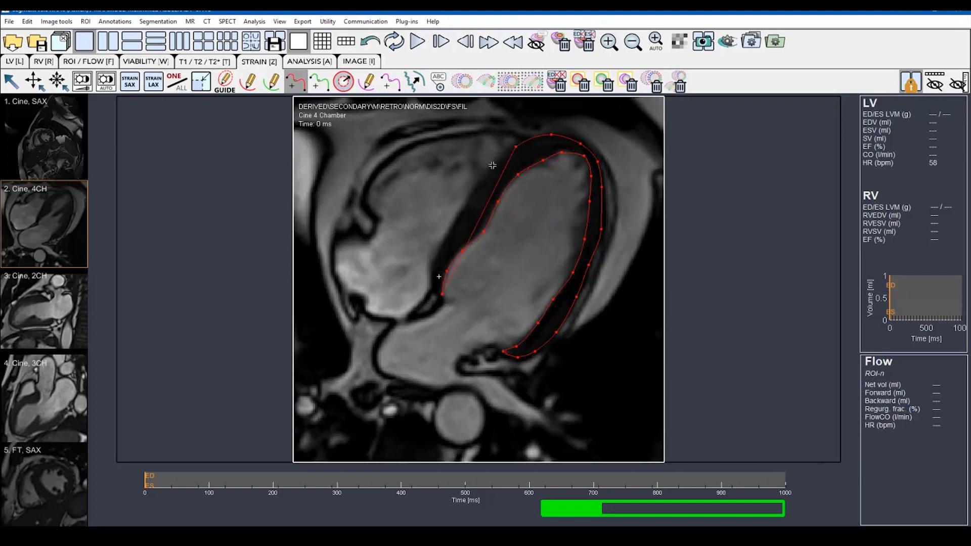
click(488, 171)
click(466, 203)
click(451, 229)
click(440, 249)
click(432, 263)
click(433, 285)
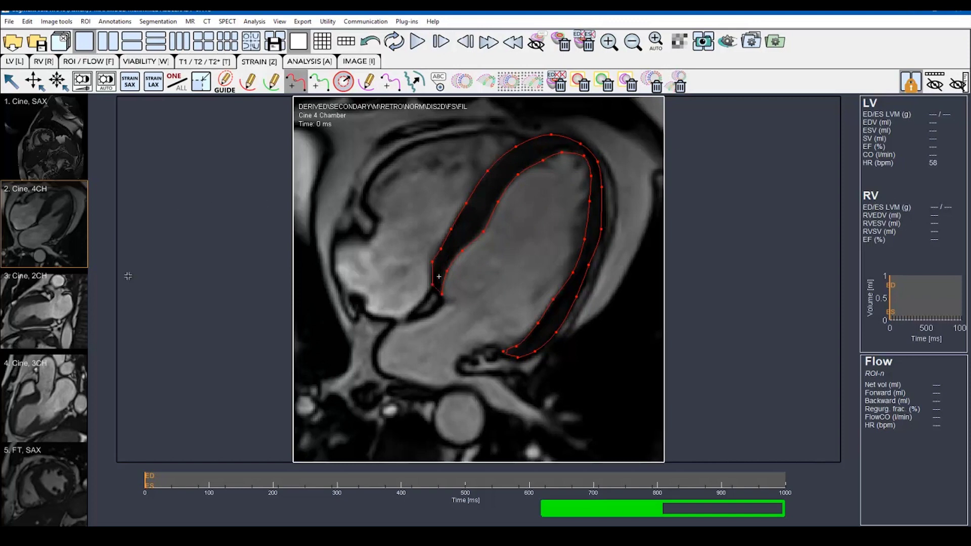
- On the two-chamber view, trace the LV endocardial border from the basal anterior wall around the apex to the basal inferior wall
drag(45, 308, 314, 270)
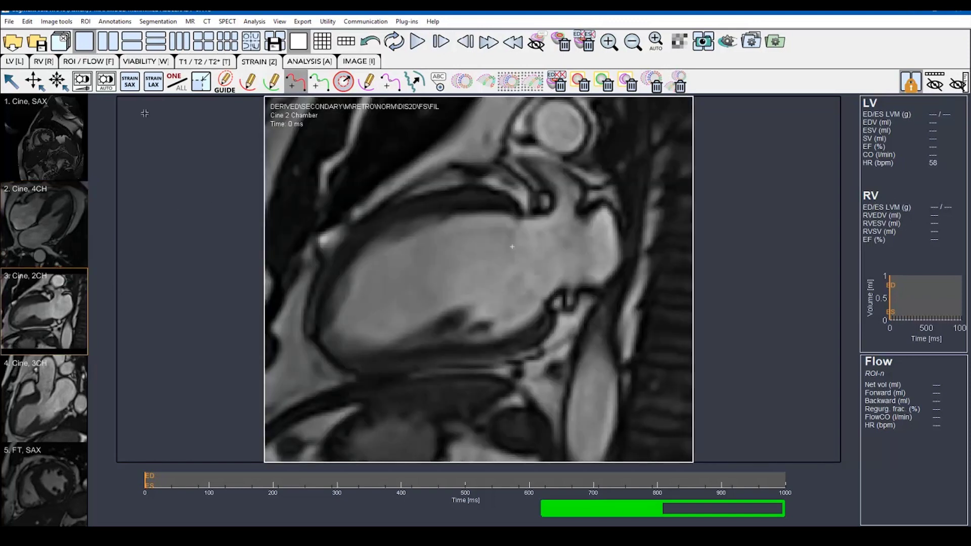
click(108, 84)
click(519, 219)
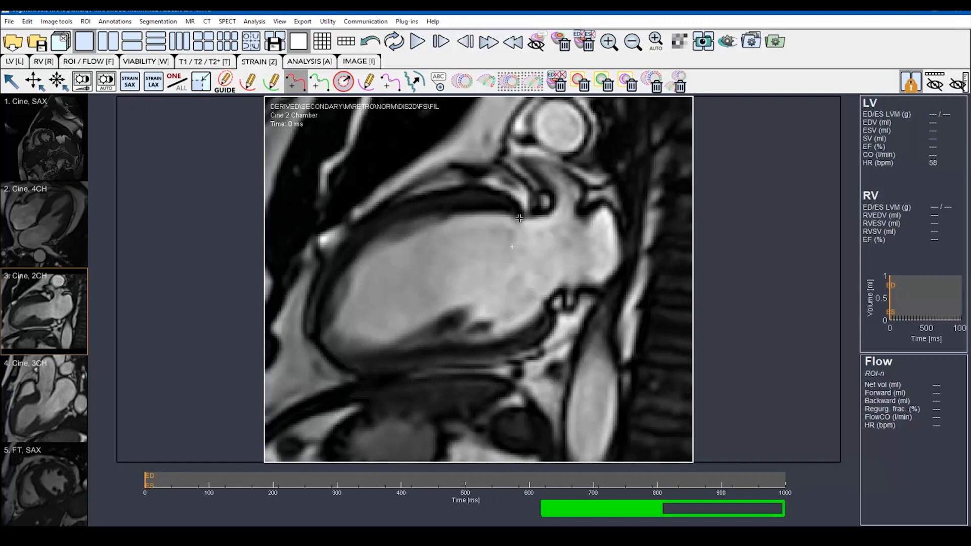
click(500, 211)
click(457, 211)
click(432, 212)
click(390, 226)
click(358, 252)
click(334, 282)
click(322, 304)
click(319, 329)
click(324, 344)
click(337, 358)
click(362, 357)
click(392, 355)
click(421, 351)
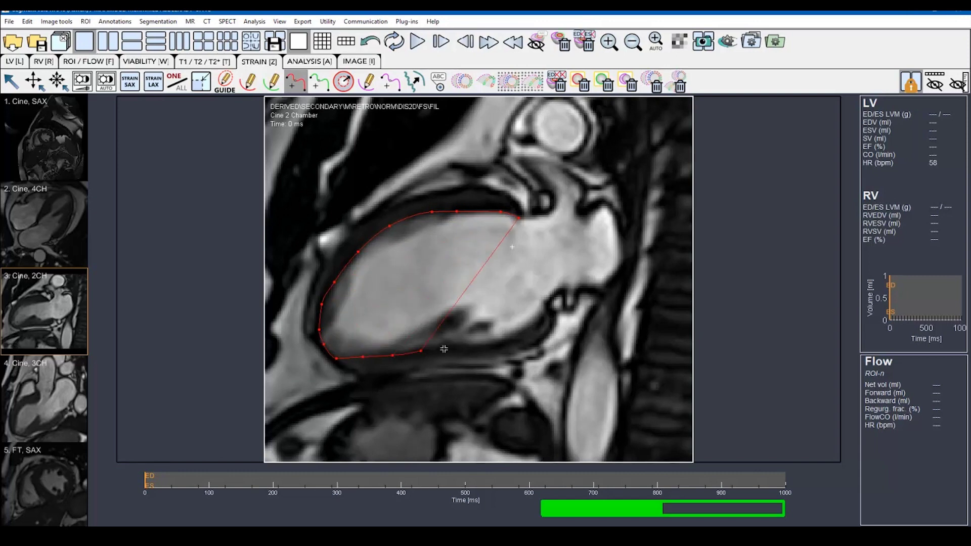
click(456, 346)
click(491, 344)
click(515, 332)
click(536, 321)
click(545, 312)
- Complete the two-chamber LV contour along the epicardial border, from the basal inferior wall around the apex to the basal anterior wall
click(551, 323)
click(537, 343)
click(512, 351)
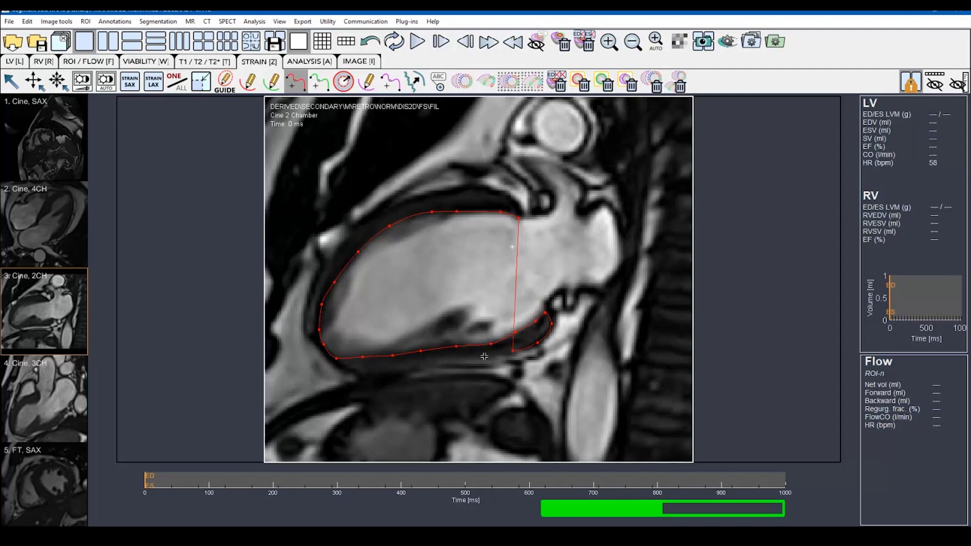
click(482, 358)
click(457, 358)
click(424, 364)
click(402, 370)
click(370, 373)
click(352, 372)
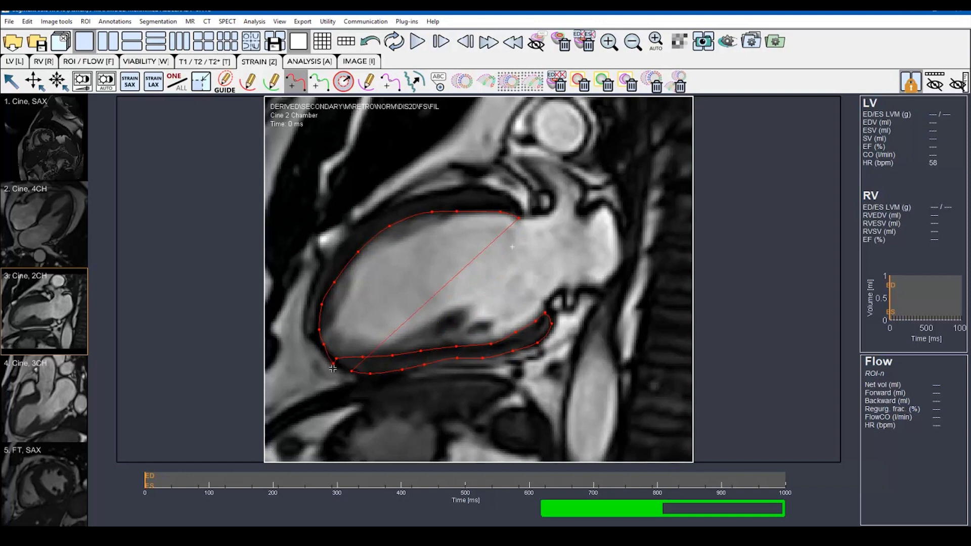
click(327, 362)
click(318, 348)
click(313, 321)
click(324, 280)
click(346, 240)
click(383, 217)
click(429, 199)
click(473, 190)
click(496, 193)
click(515, 202)
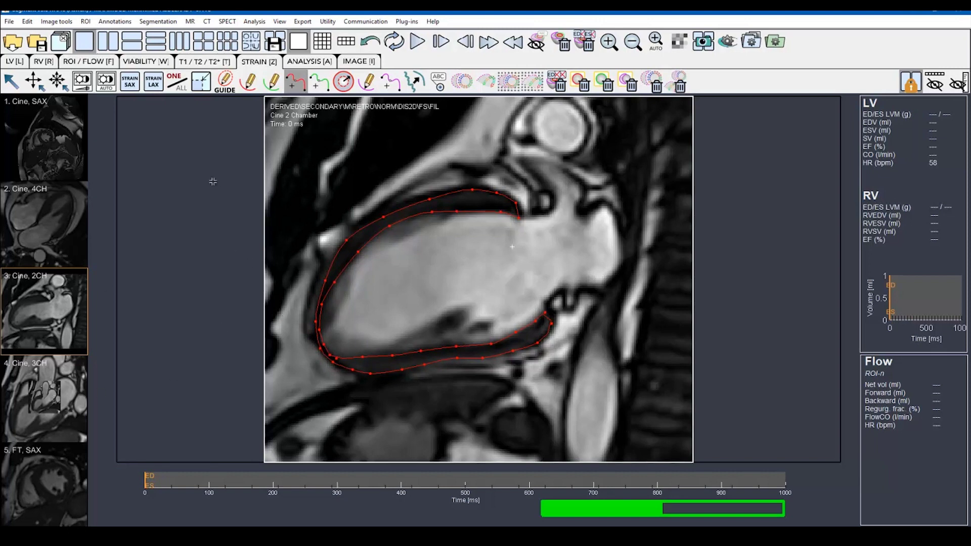
- On the three-chamber view, trace the LV endocardial border from the septum below the aortic valve around the apex to the basal inferolateral wall
drag(212, 182, 213, 182)
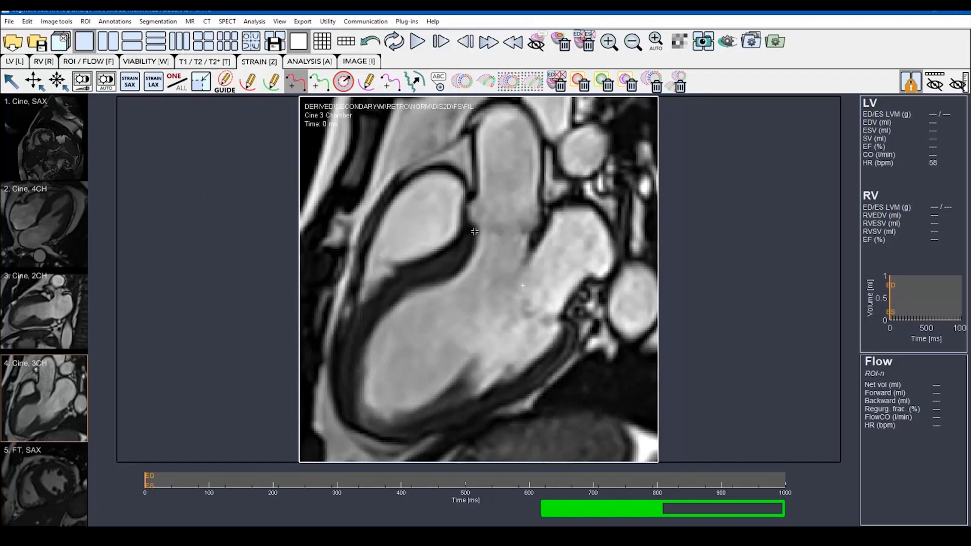
click(475, 231)
click(471, 258)
click(450, 278)
click(426, 285)
click(405, 294)
click(376, 320)
click(358, 355)
click(355, 388)
click(355, 418)
click(368, 430)
click(388, 431)
click(414, 422)
click(456, 408)
click(493, 392)
click(520, 373)
click(546, 351)
click(560, 338)
click(563, 321)
- Complete the three-chamber LV contour along the epicardial border, from the basal inferolateral wall around the apex to the septum below the aortic valve
click(578, 332)
click(571, 355)
click(542, 380)
click(518, 401)
click(479, 413)
click(449, 426)
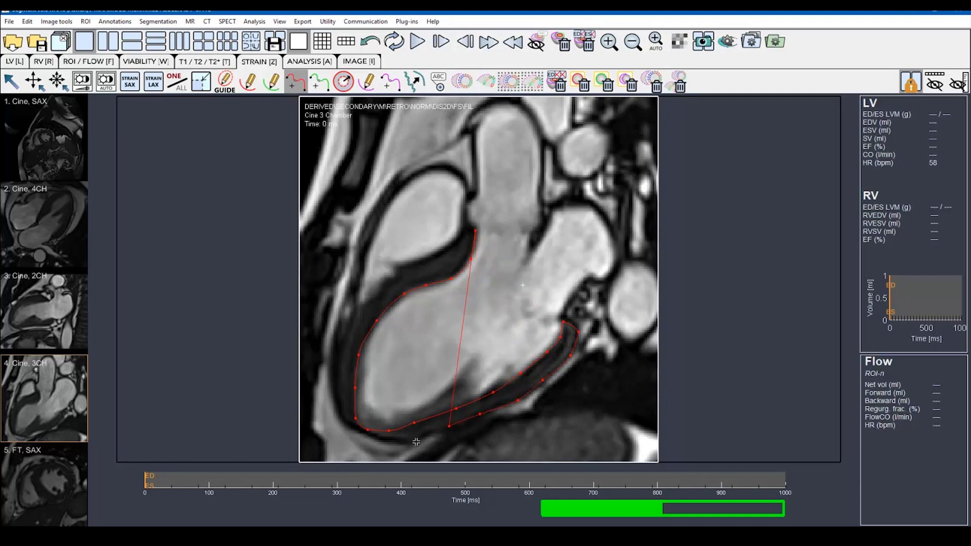
click(416, 441)
click(385, 442)
click(363, 435)
click(348, 427)
click(338, 397)
click(343, 350)
click(362, 312)
click(380, 289)
click(399, 269)
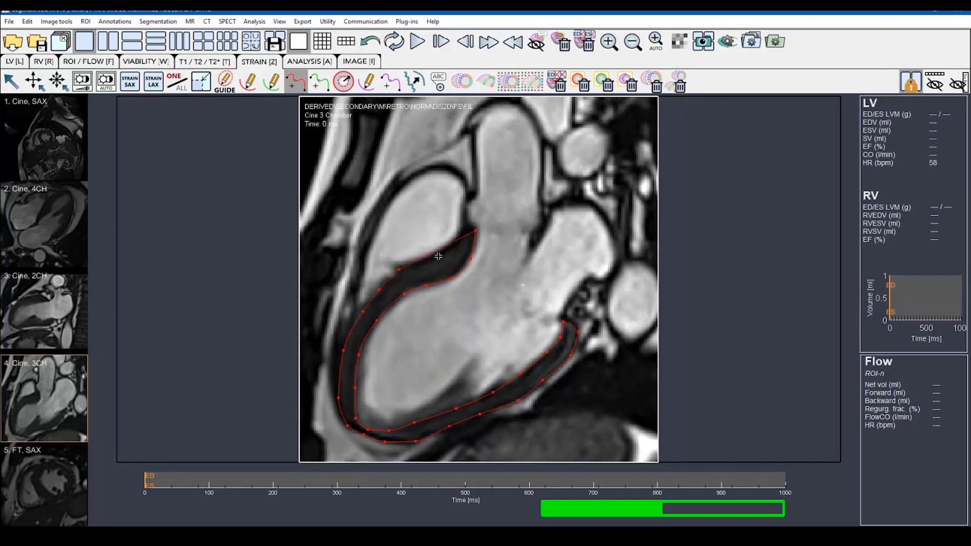
click(438, 256)
click(462, 231)
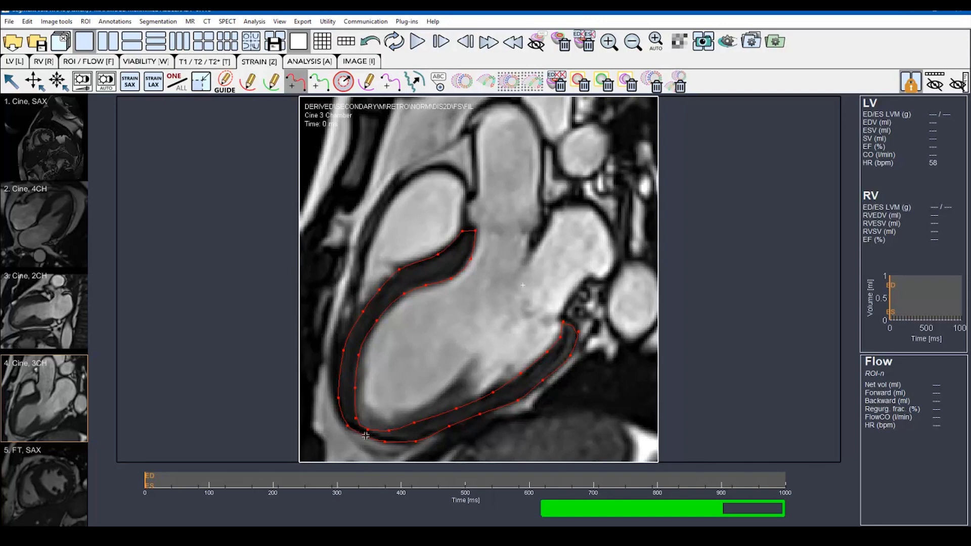
drag(385, 442, 395, 440)
- Trace the RV contour on the four-chamber view along the free wall, across the tricuspid valve plane and back along the septum
click(71, 215)
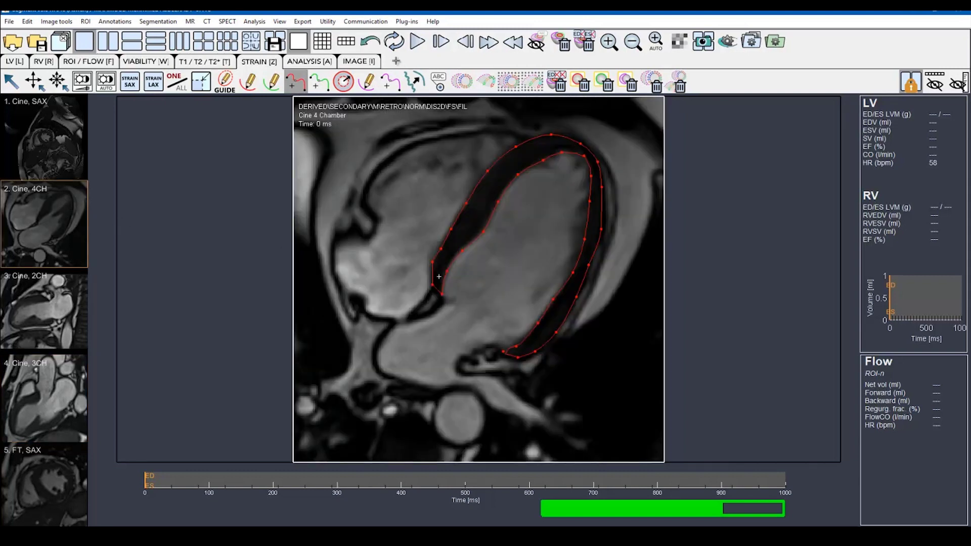
click(390, 81)
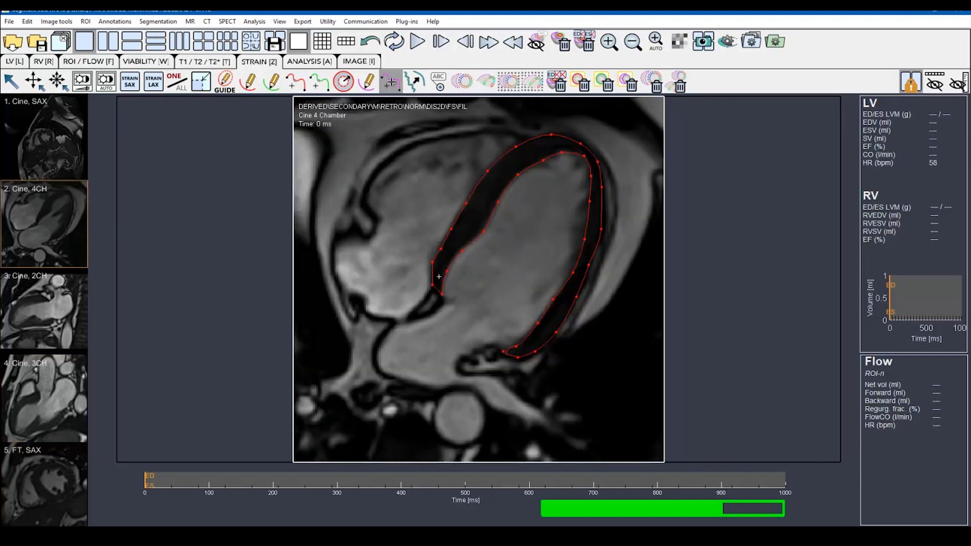
click(513, 137)
click(489, 134)
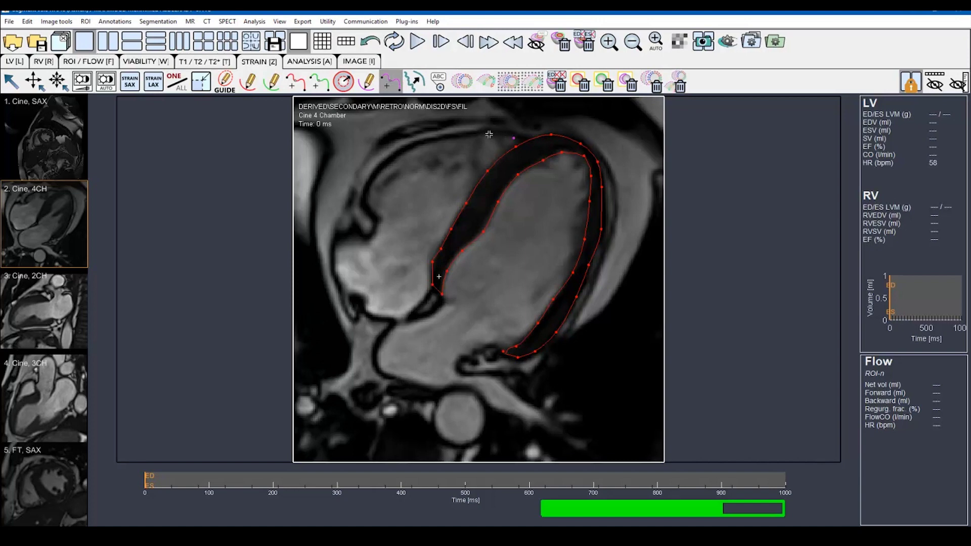
click(462, 137)
click(432, 143)
click(405, 152)
click(381, 169)
click(371, 189)
click(368, 203)
click(379, 217)
click(388, 226)
click(413, 234)
click(438, 242)
click(450, 225)
click(465, 198)
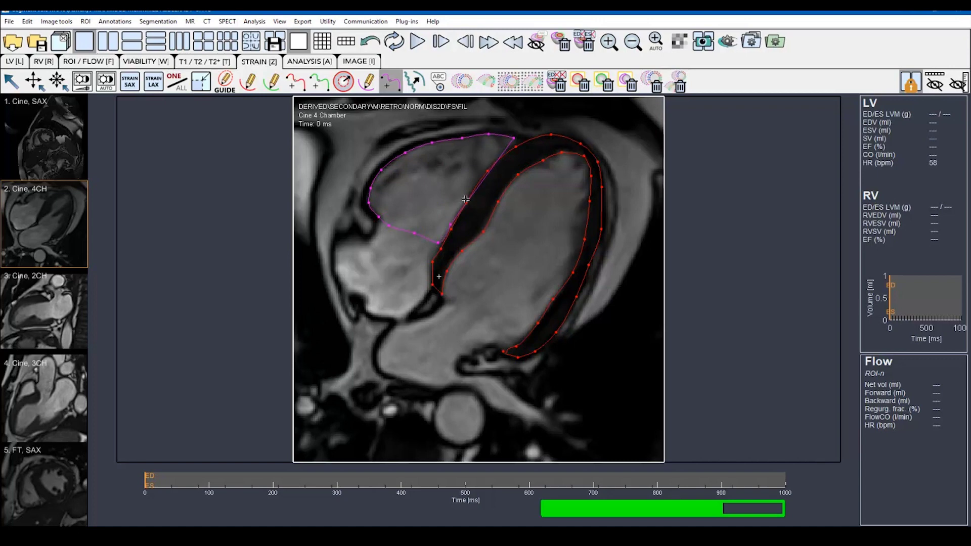
click(487, 170)
click(508, 147)
click(516, 142)
- Place an annotation point at the free-wall end of the tricuspid valve plane and rename it TV plane
click(438, 83)
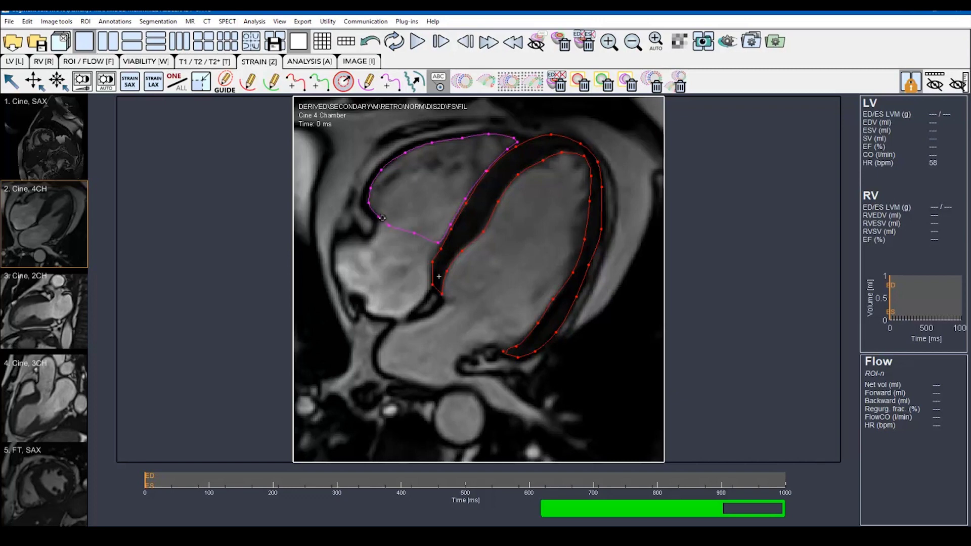
click(382, 217)
right_click(381, 218)
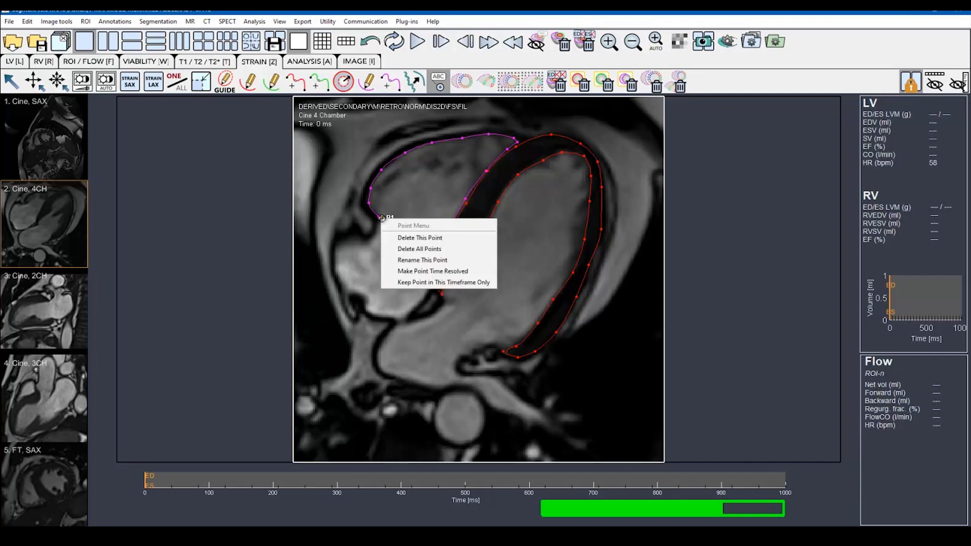
click(406, 260)
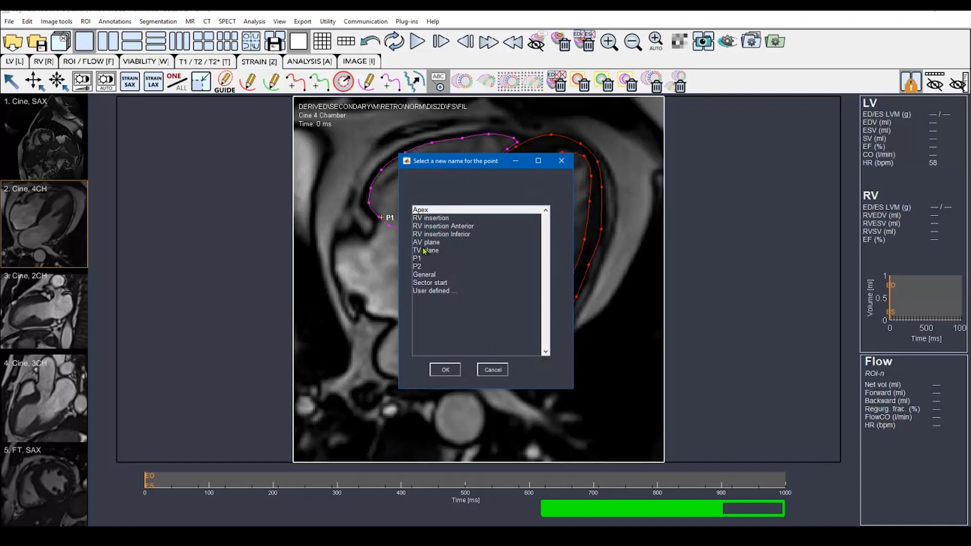
double_click(424, 250)
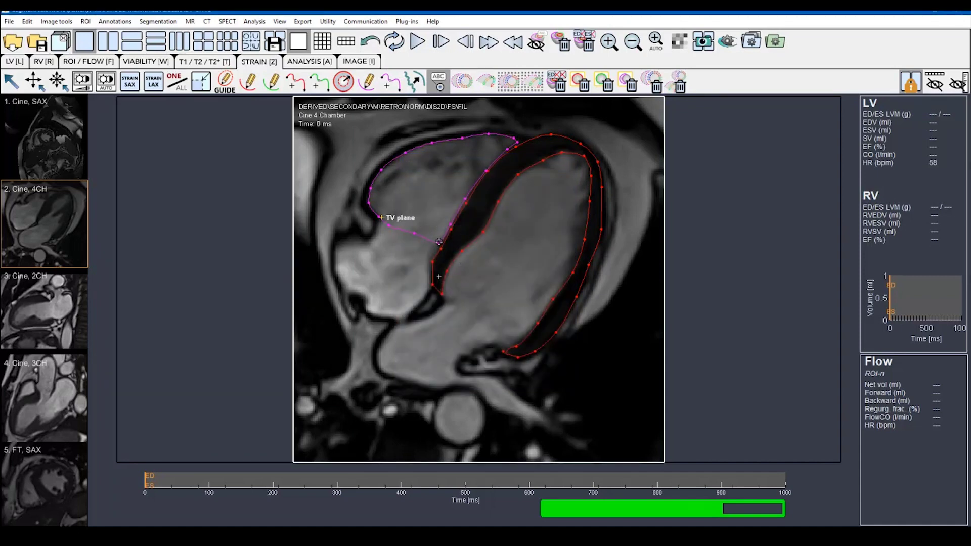
- Place a second annotation point at the septal end of the tricuspid valve plane and rename it TV plane
click(438, 243)
right_click(438, 243)
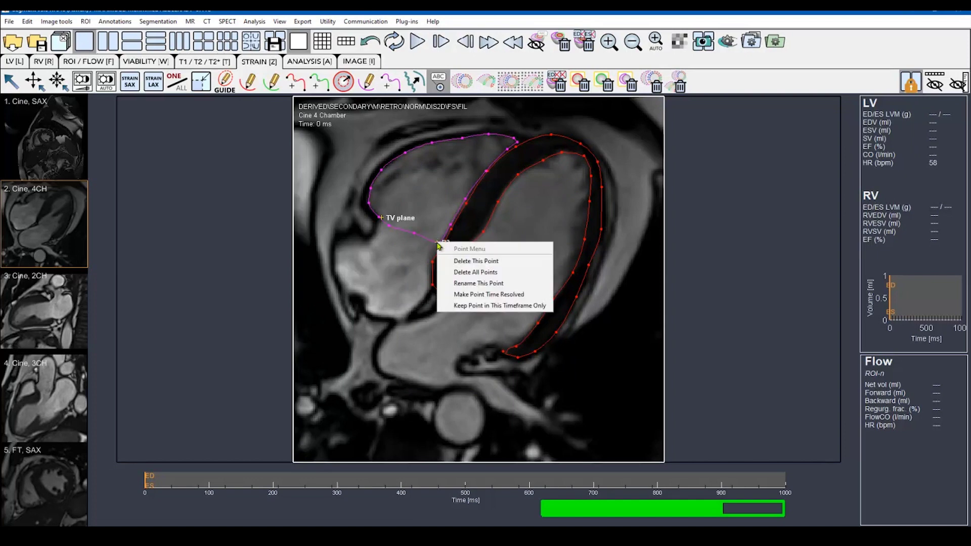
click(461, 285)
double_click(430, 251)
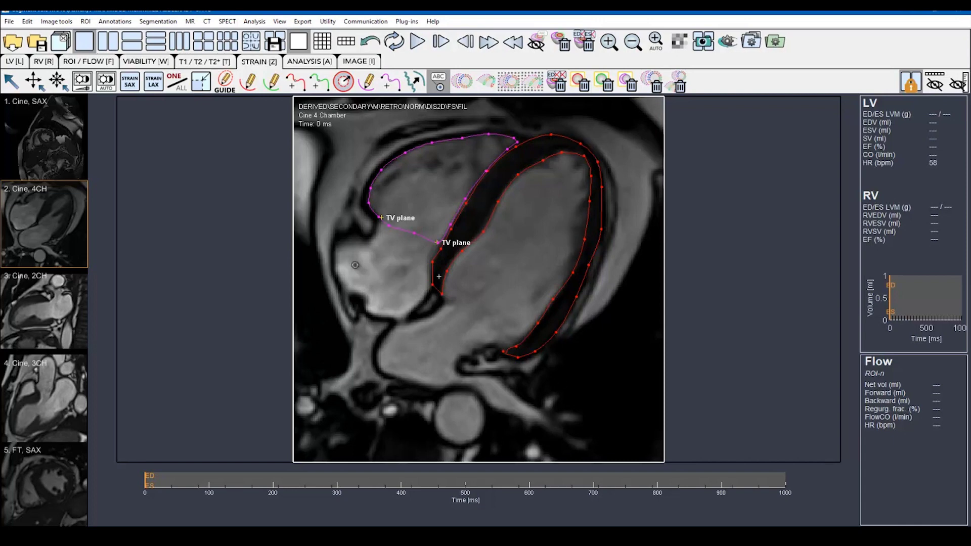
- Run the short-axis strain analysis and maximize the Myocardial Strain results
click(463, 81)
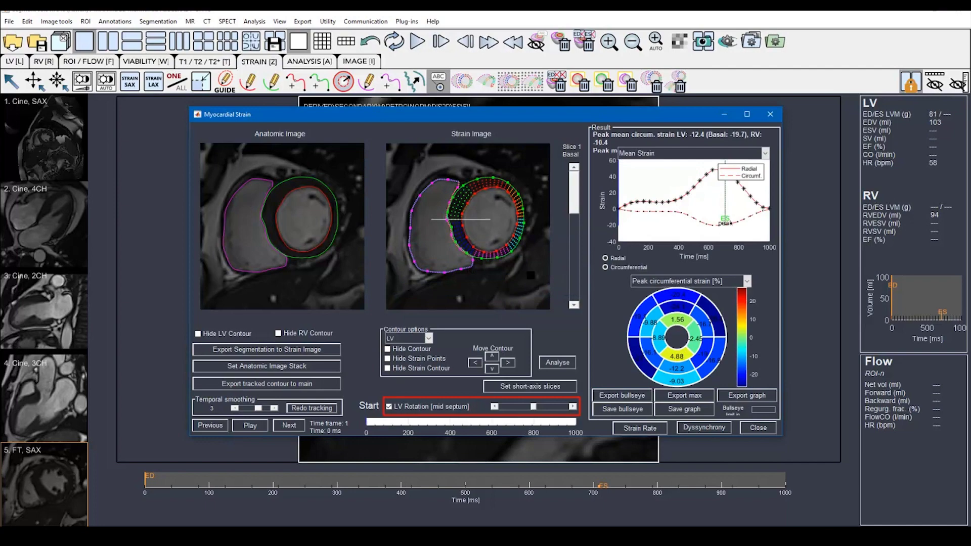
click(747, 113)
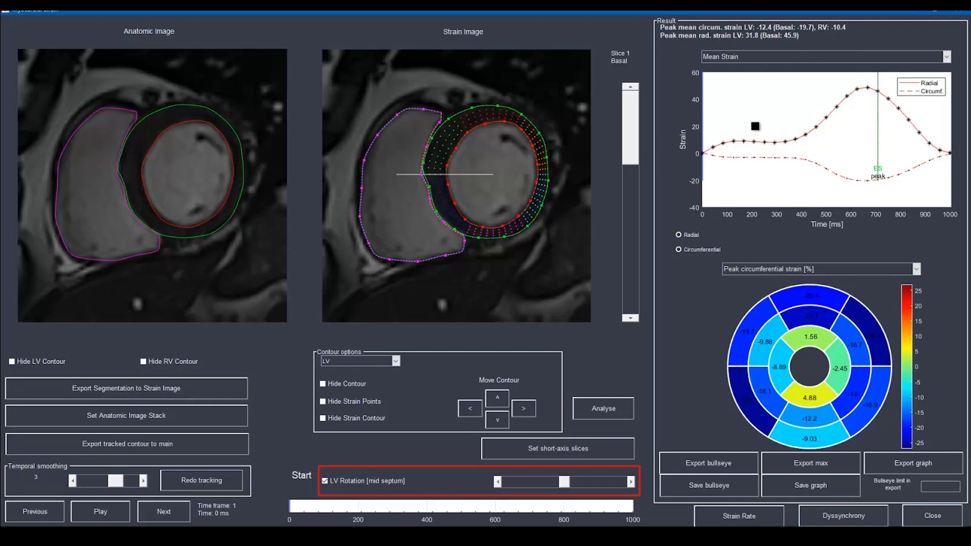
- Review the available strain curve types, set the bullseye plot to Peak radial strain [%] and look through its other parameters
click(741, 59)
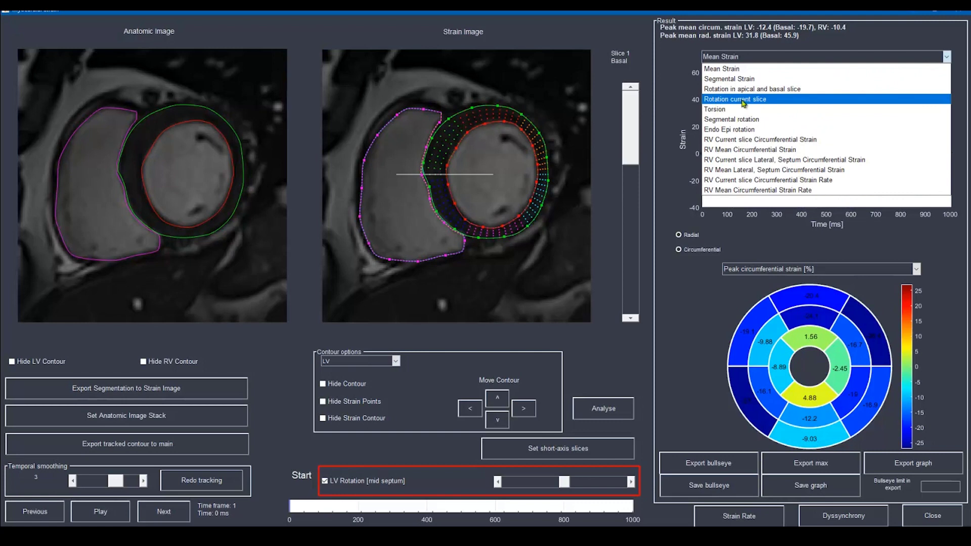
click(678, 109)
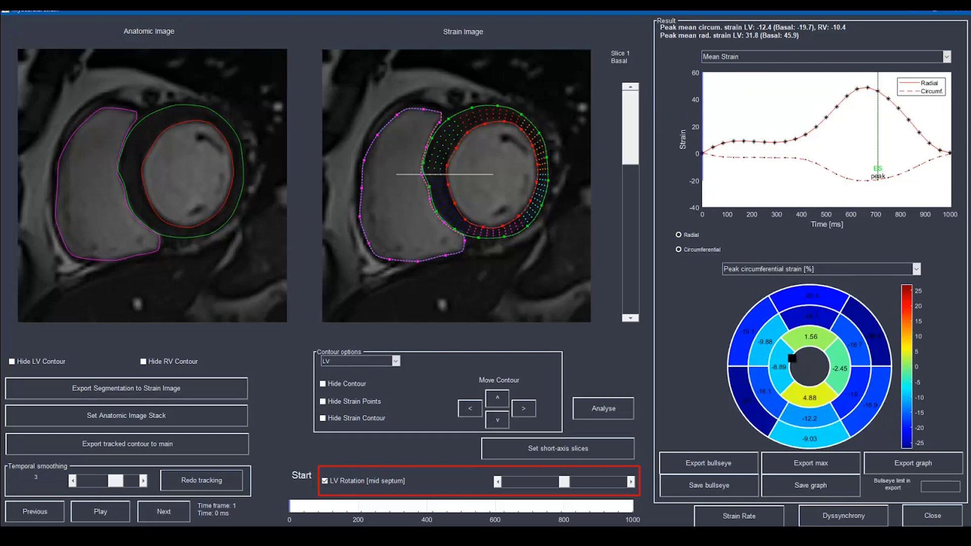
click(746, 271)
click(753, 291)
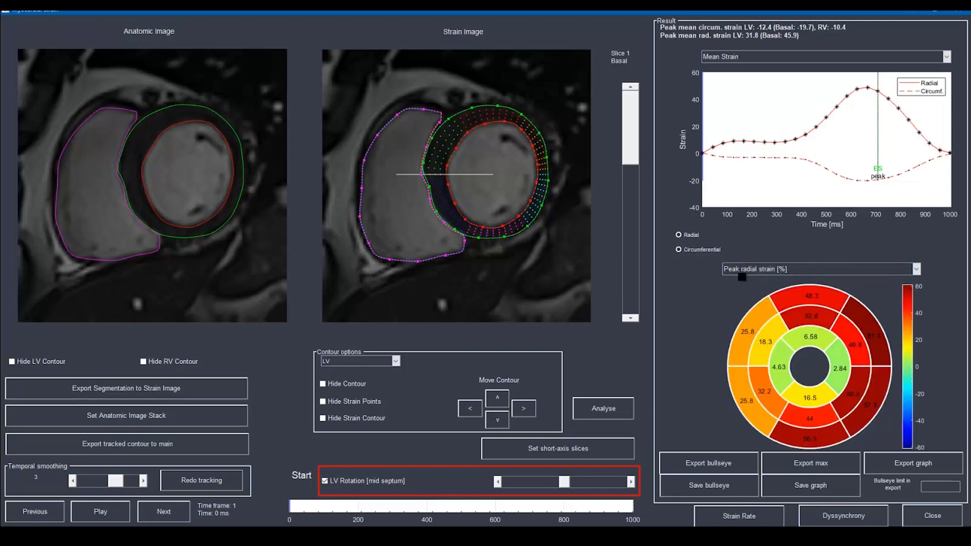
click(761, 271)
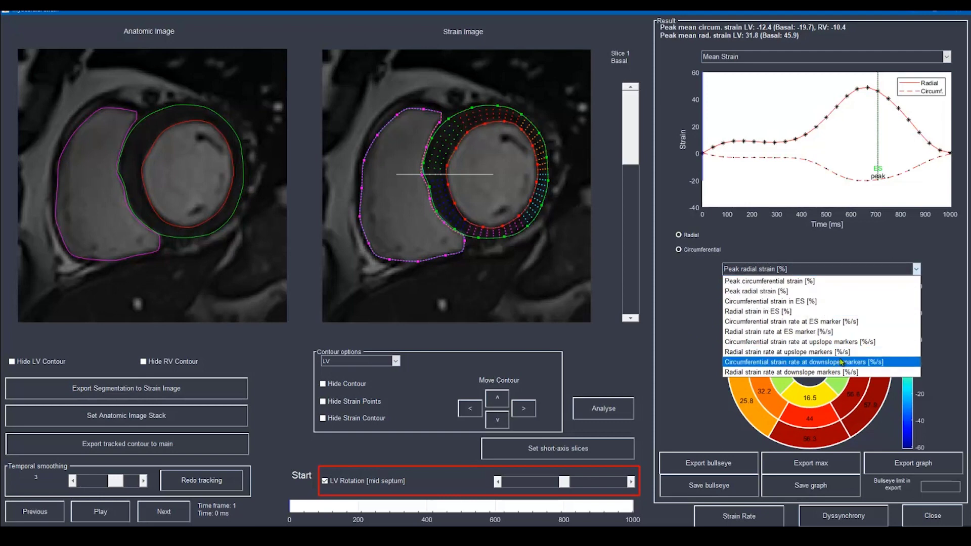
click(683, 311)
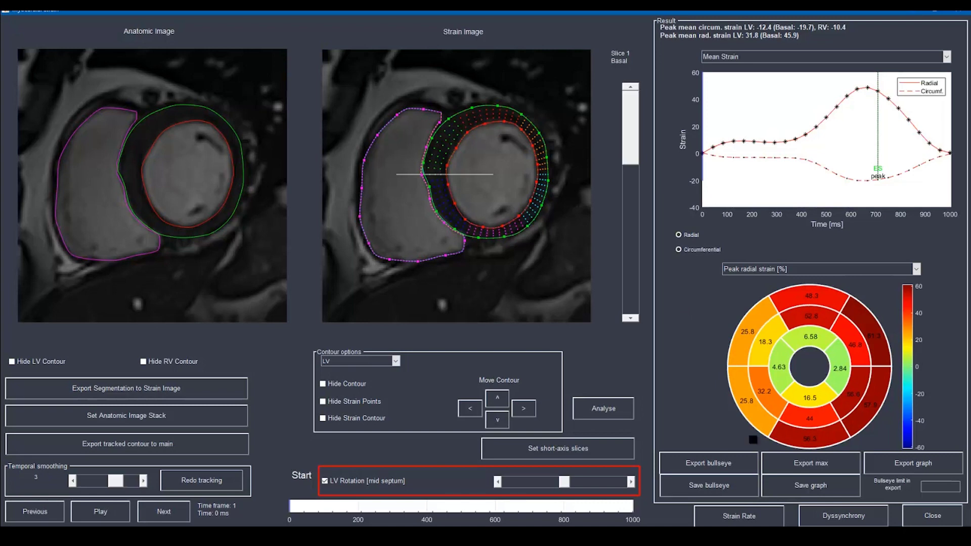
- Start saving the bullseye plot and cancel the folder selection
click(735, 486)
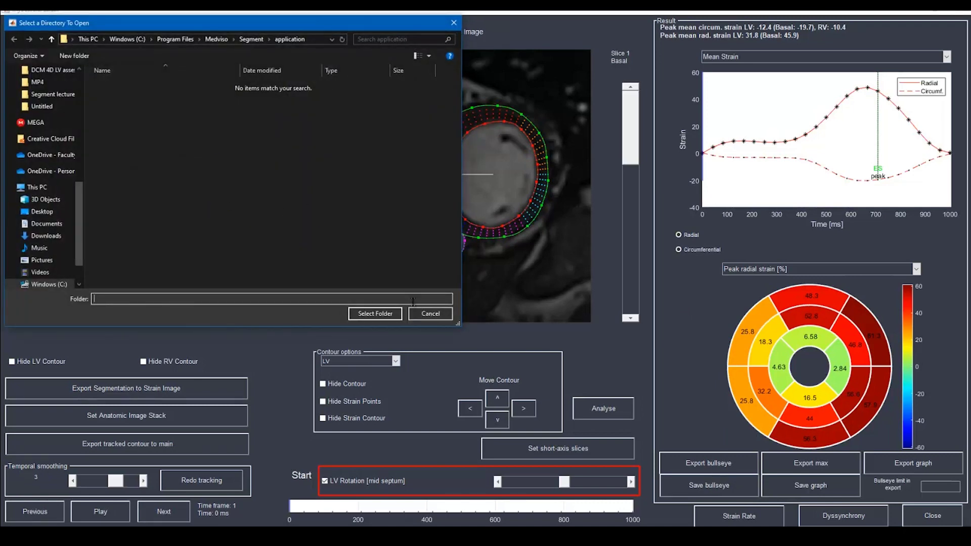
click(430, 314)
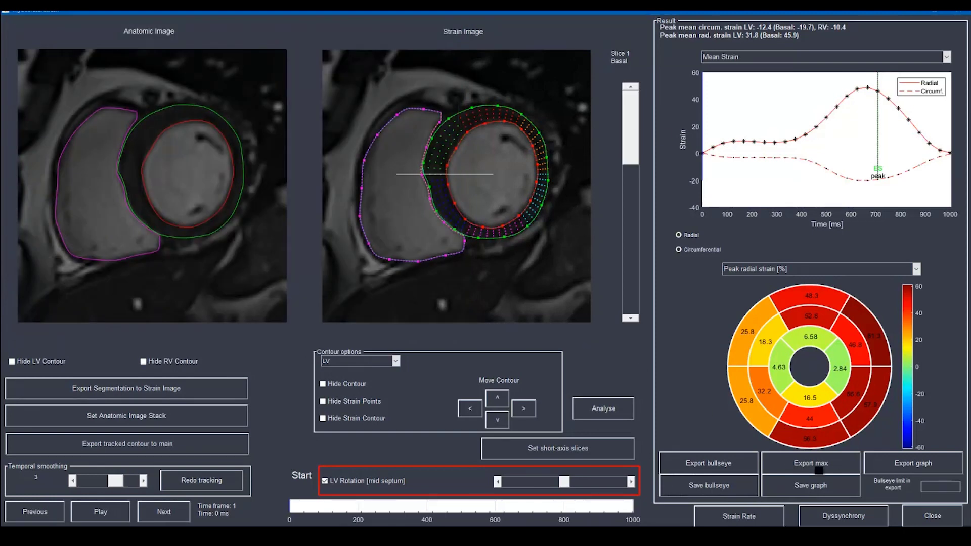
- Export the maximum strain values of the short-axis analysis to the clipboard
click(834, 465)
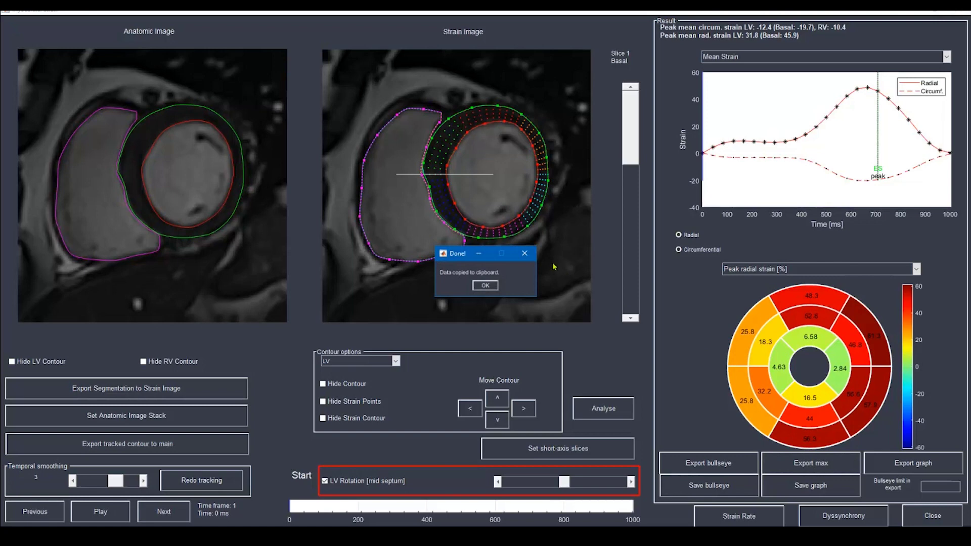
click(483, 286)
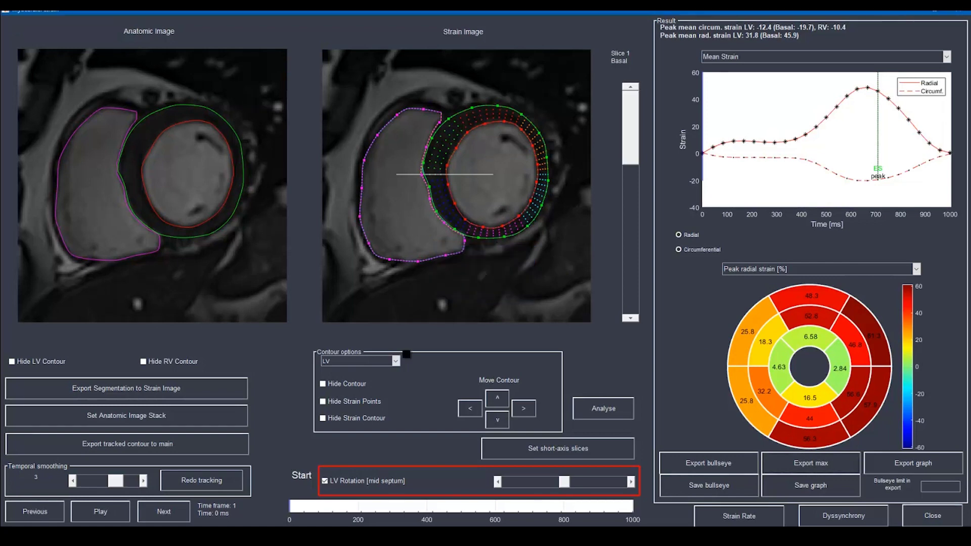
- Switch to File Explorer, create a Microsoft Excel worksheet in the Untitled folder with its default name and open it
key(alt+Tab)
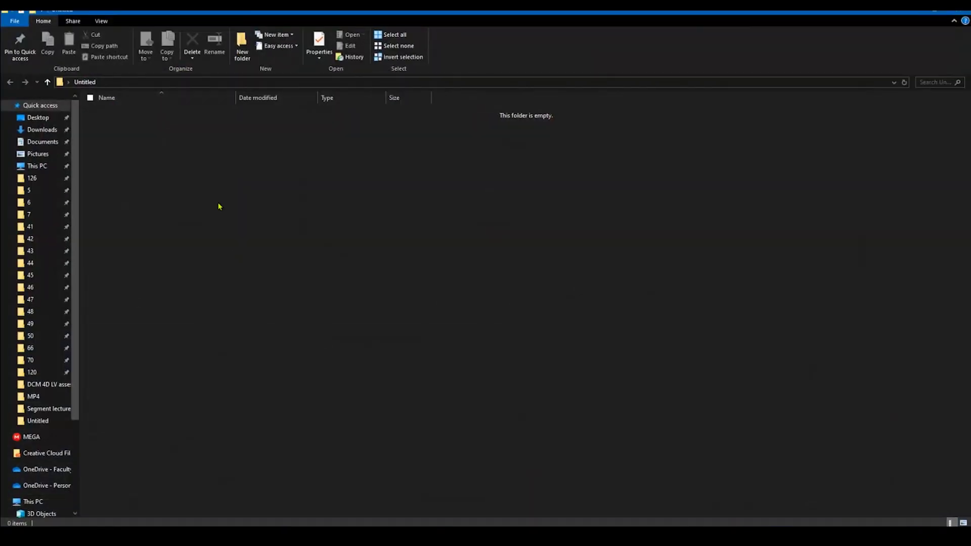
right_click(219, 206)
mouse_move(188, 334)
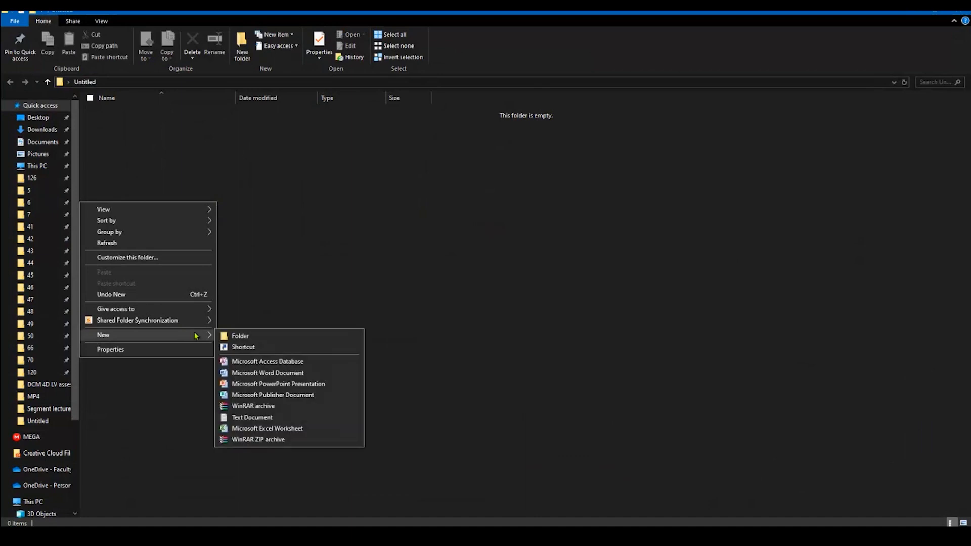
click(291, 429)
key(Return)
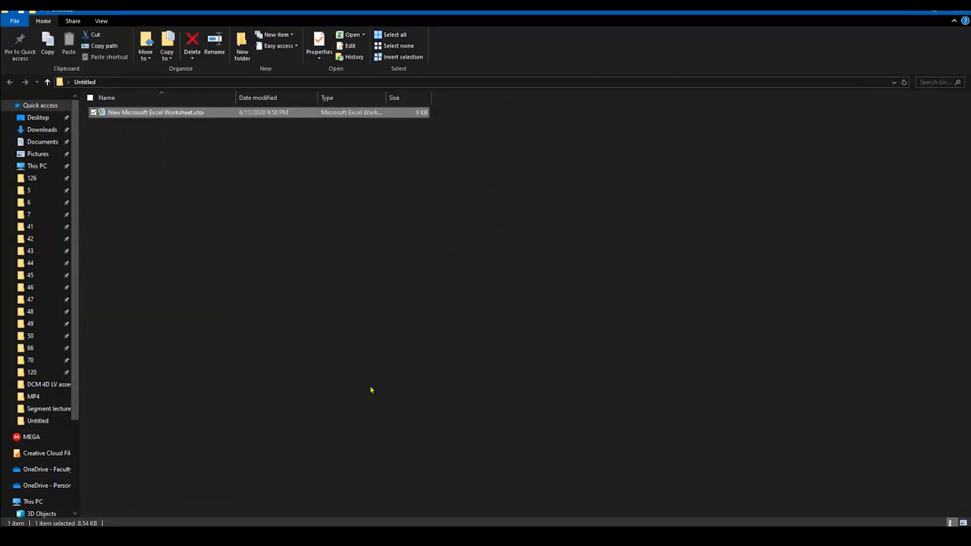
key(Return)
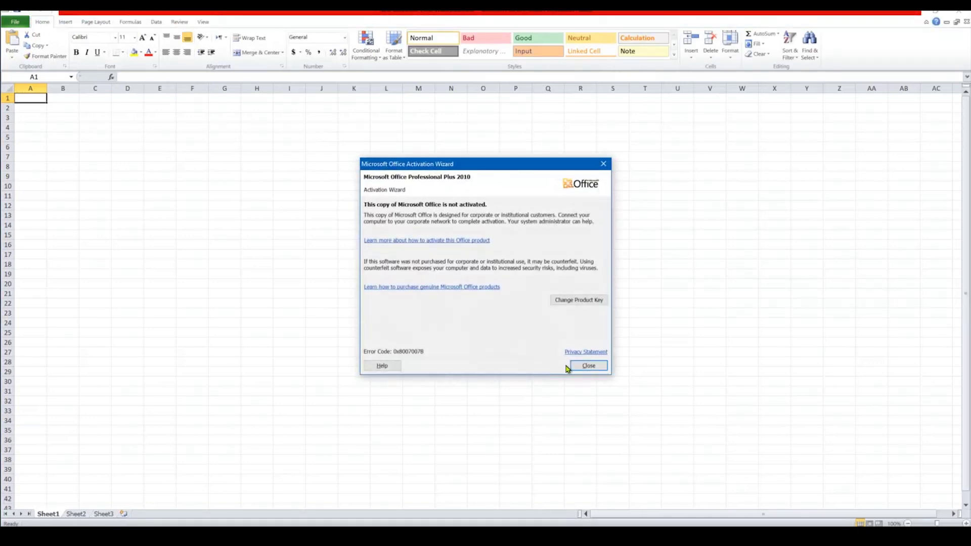
- Dismiss the Office activation notice, paste the exported strain data at cell A1 of Sheet1 and return to the strain results
click(568, 365)
key(ctrl+v)
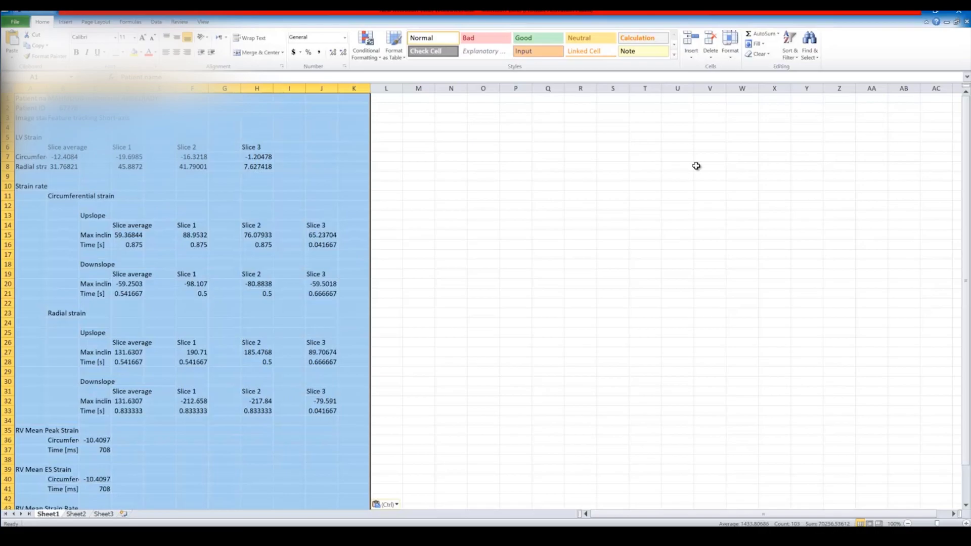
click(905, 14)
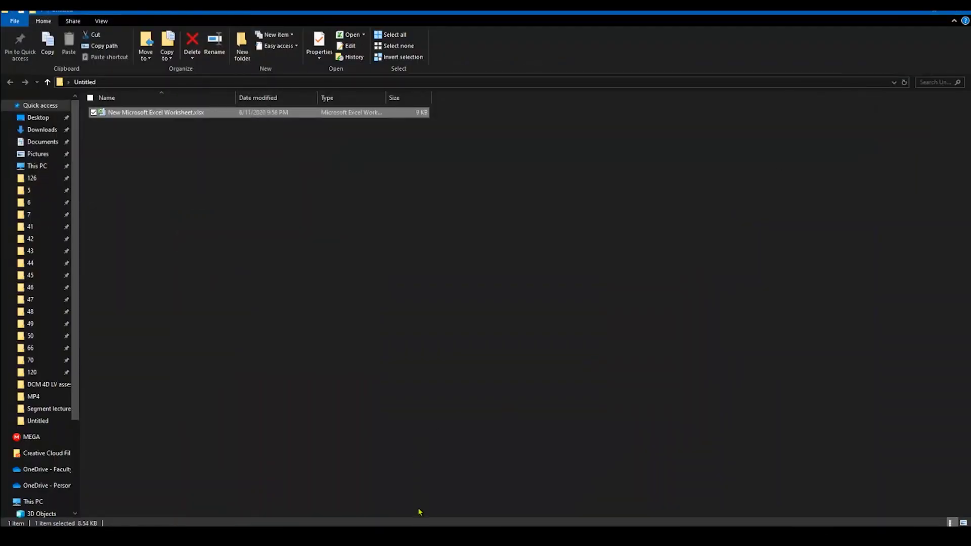
click(470, 505)
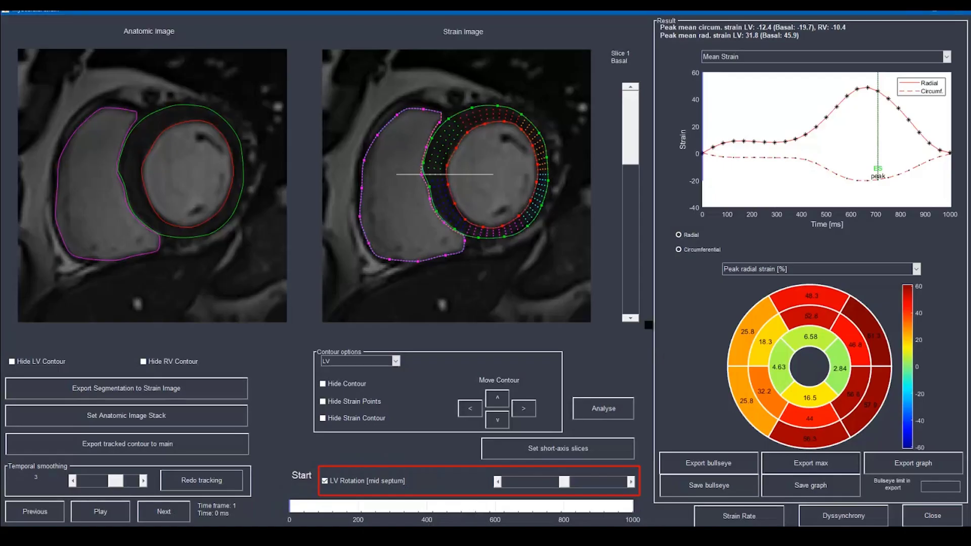
- Leave the short-axis strain results and run the long-axis strain analysis
click(953, 13)
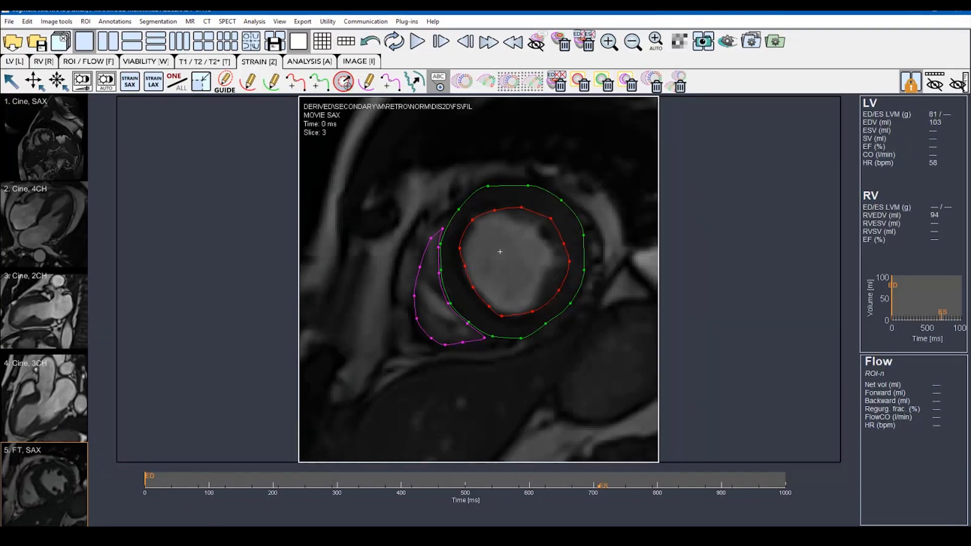
click(488, 81)
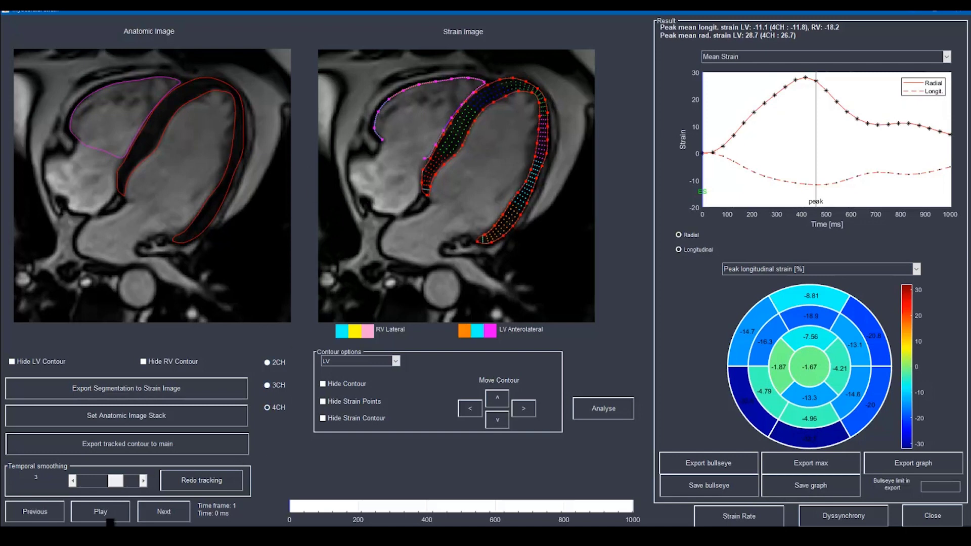
- Play the tracked 4CH cine and switch the long-axis strain view to 3CH and 2CH
click(98, 512)
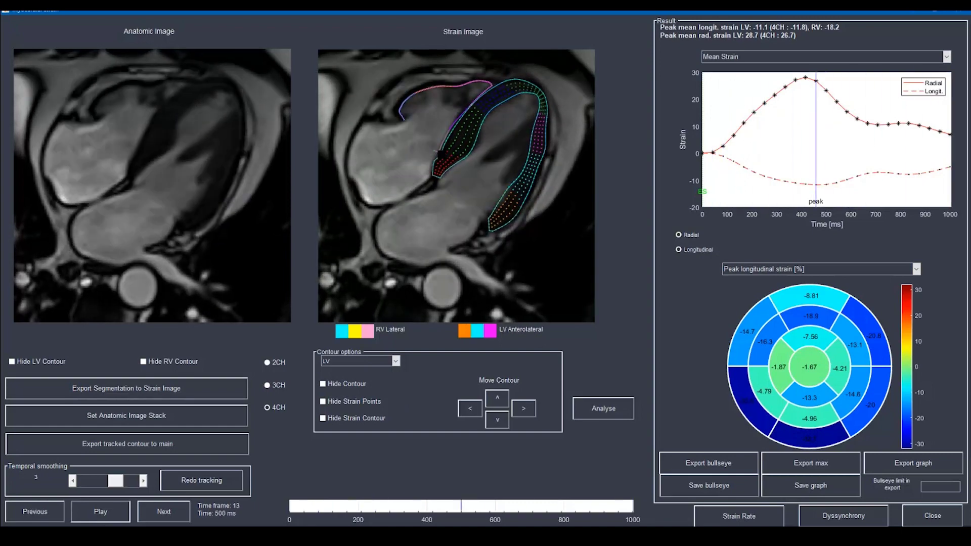
click(268, 385)
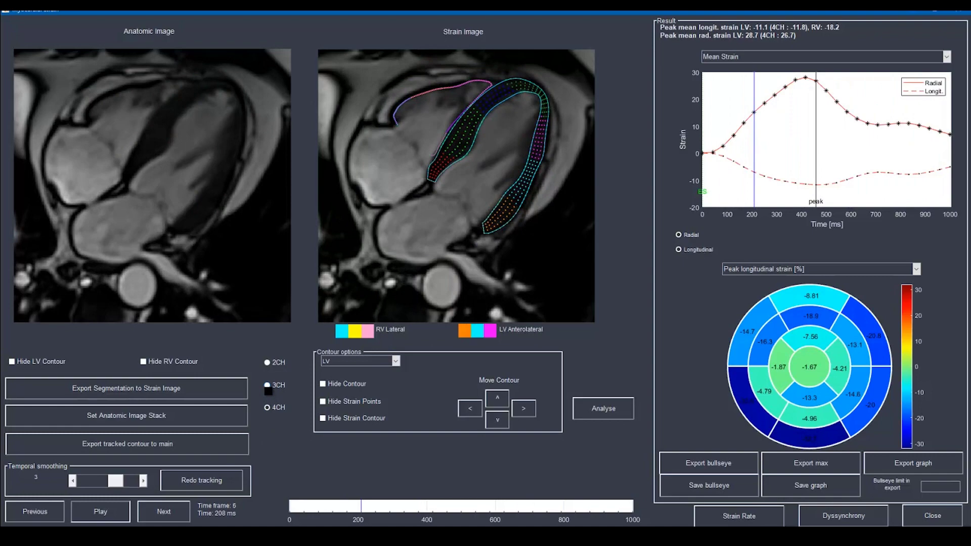
click(267, 363)
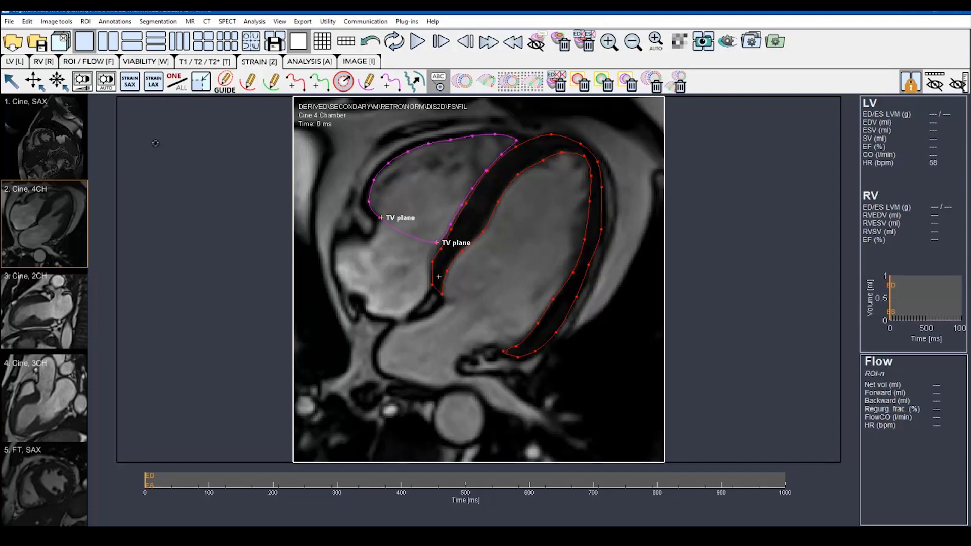
- Start saving all image stacks to one file and cancel the save
click(40, 45)
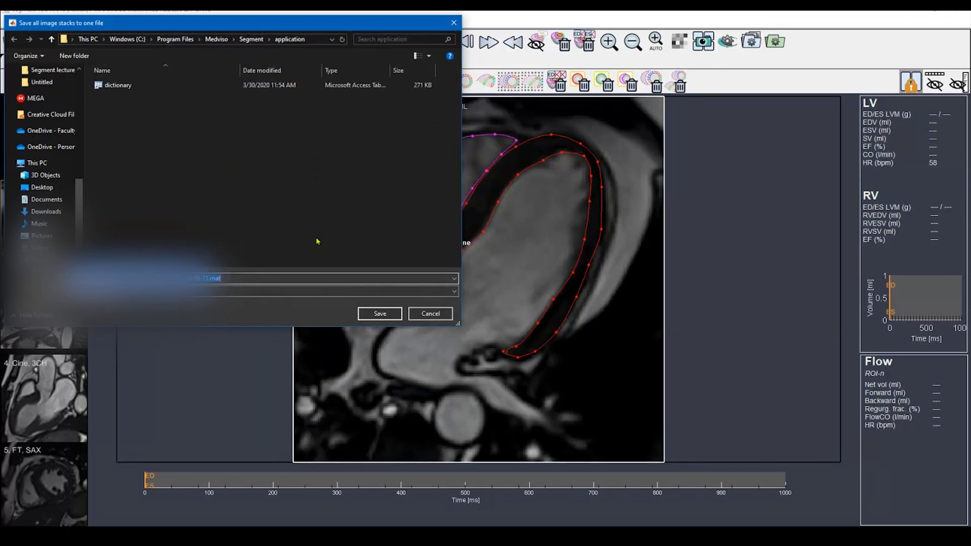
click(439, 316)
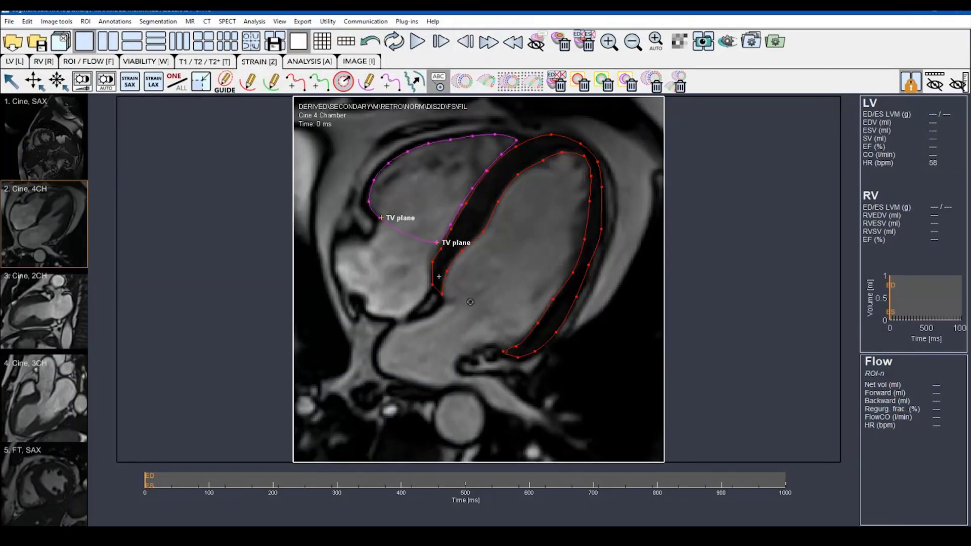